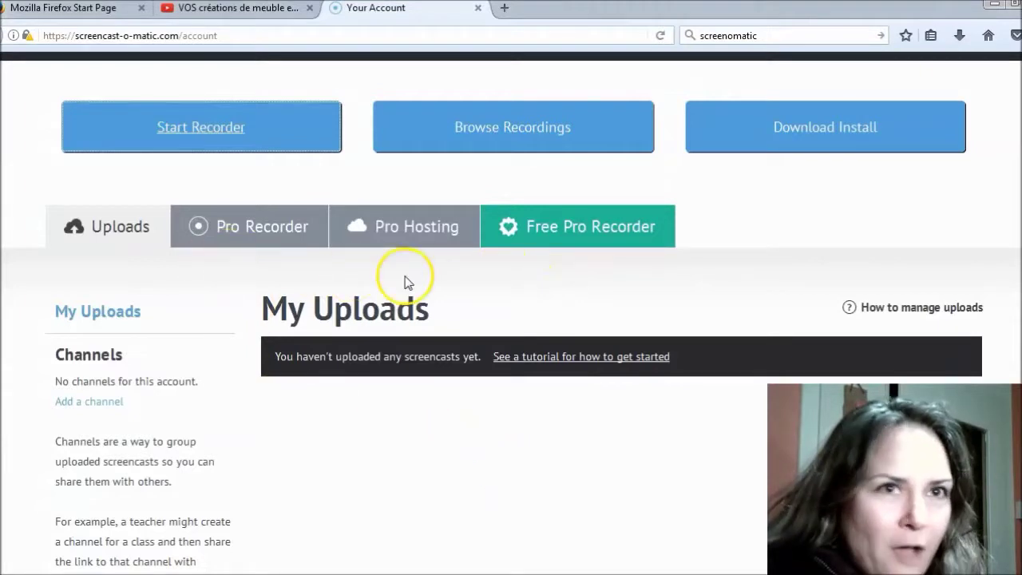
# - View the cardboard furniture YouTube channel page and bring up the picture library's search results for "cuisine"
pyautogui.click(228, 9)
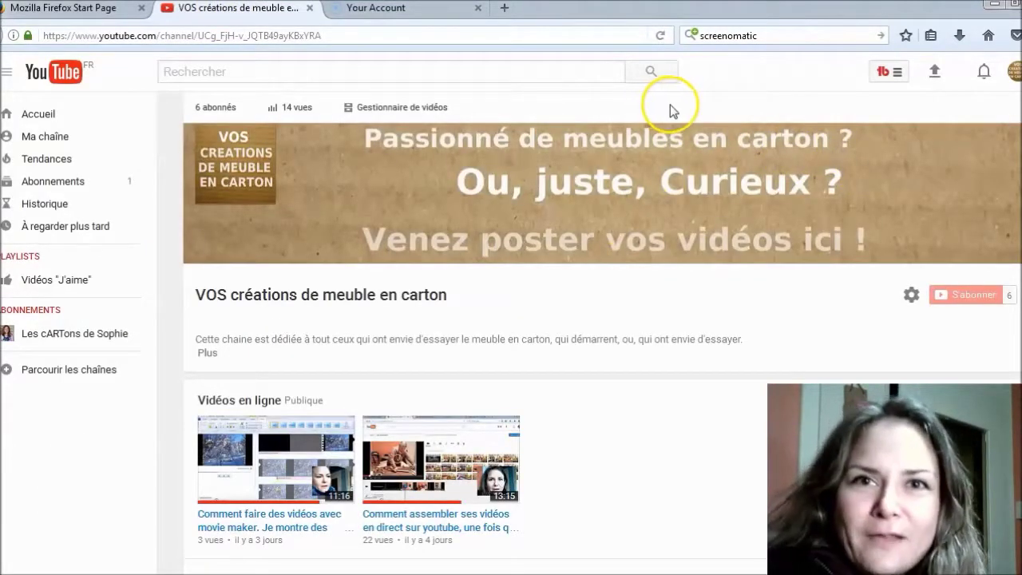
pyautogui.moveTo(815, 128)
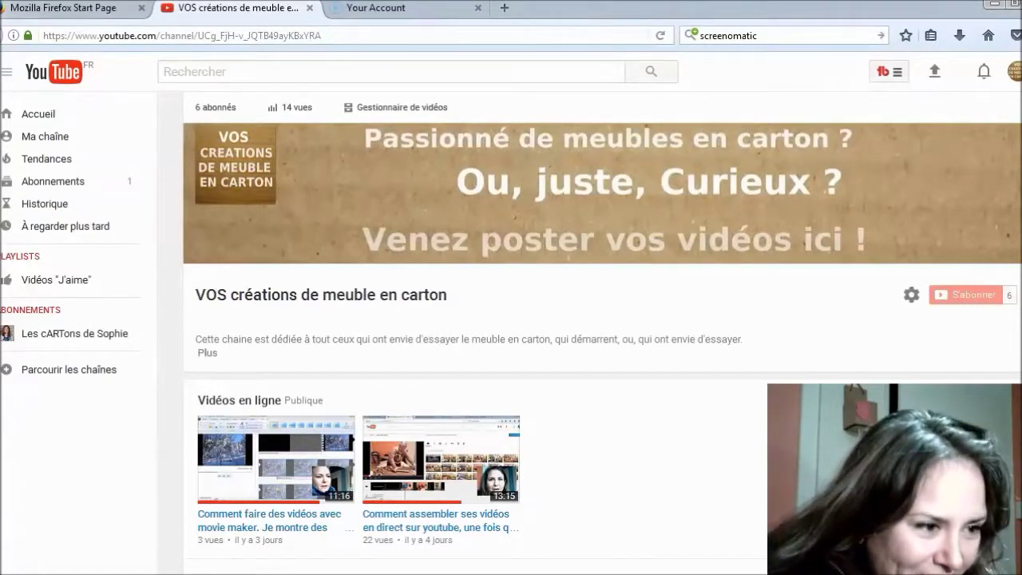
pyautogui.moveTo(95, 574)
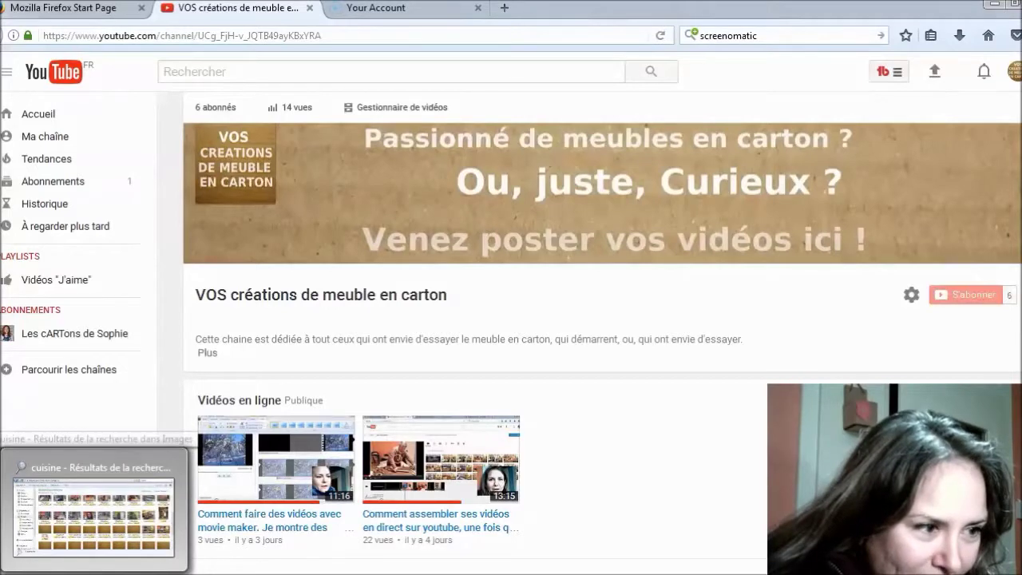
pyautogui.click(94, 515)
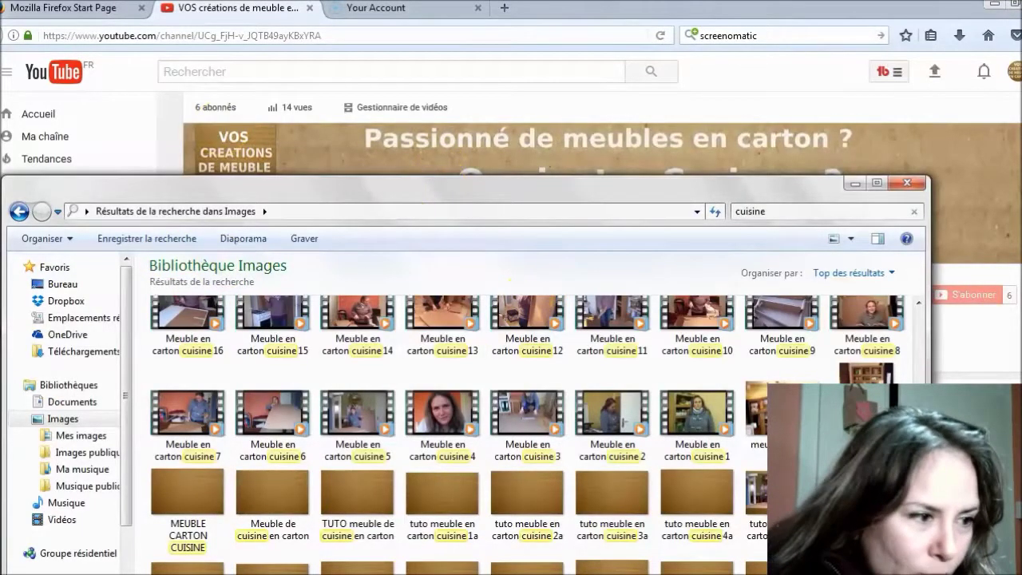
# - Start Movie Maker with an empty project and maximize the "cuisine" picture search results in front of it
pyautogui.click(18, 567)
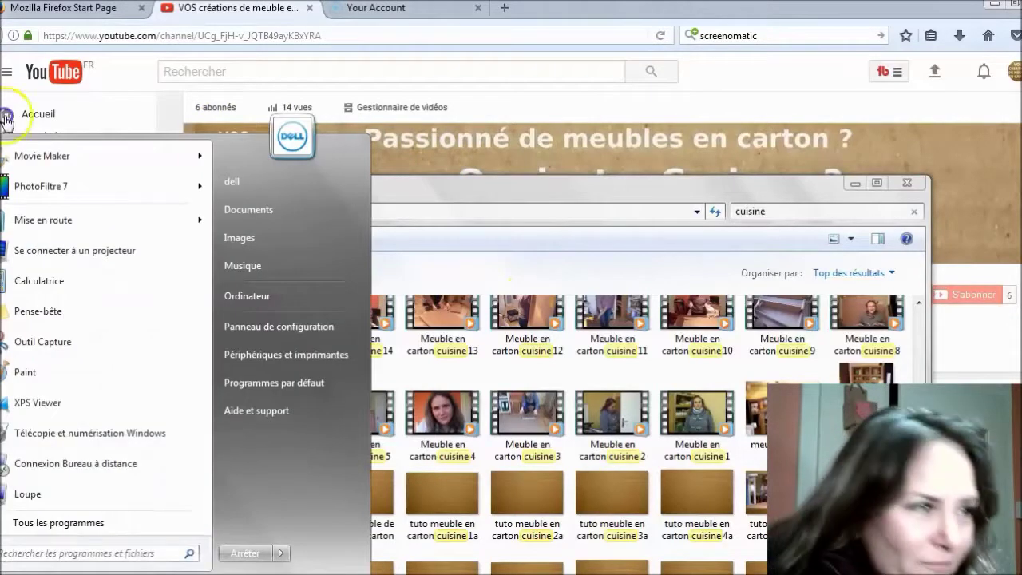
pyautogui.click(40, 156)
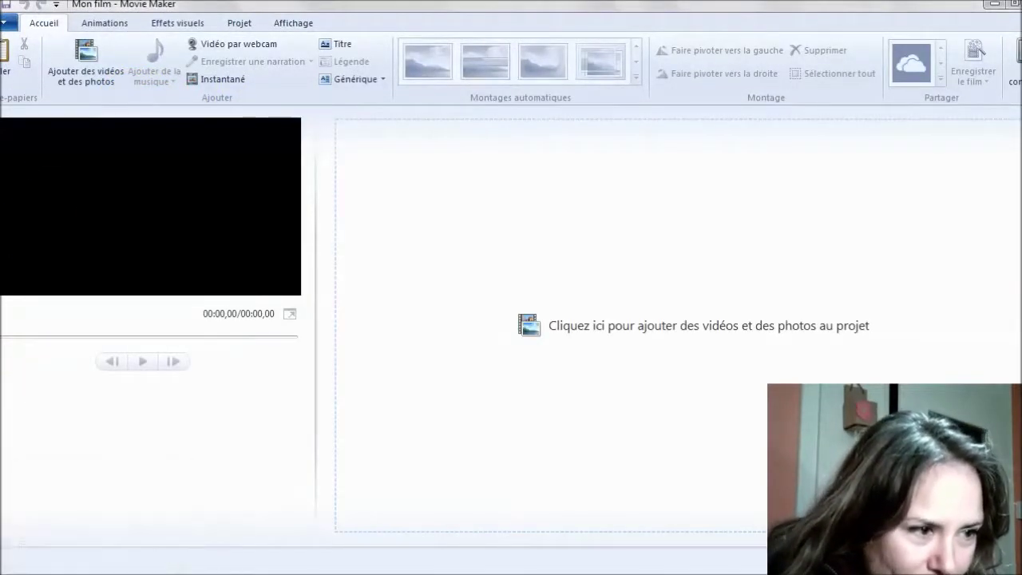
pyautogui.click(96, 515)
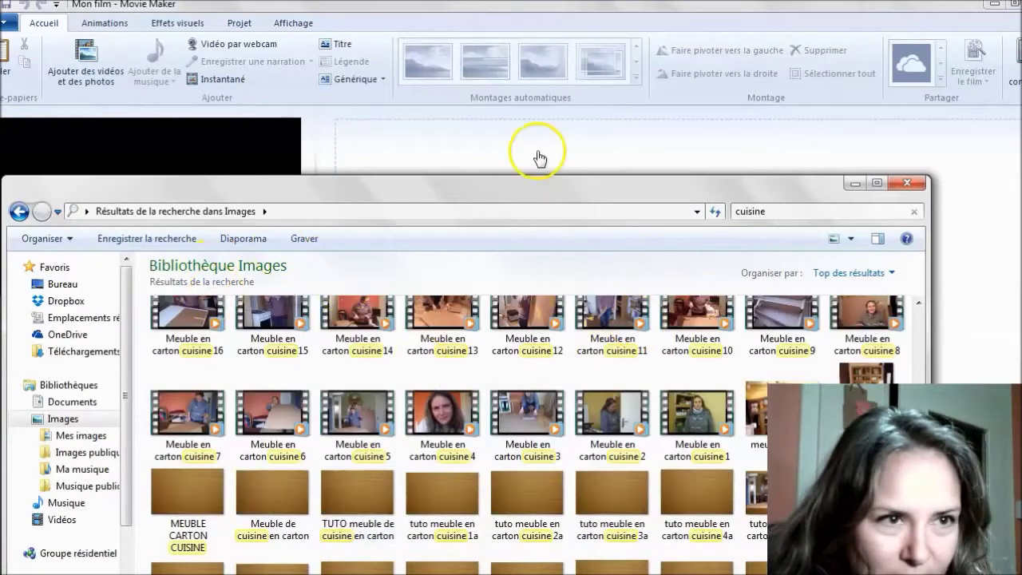
pyautogui.moveTo(540, 195); pyautogui.dragTo(511, 6)
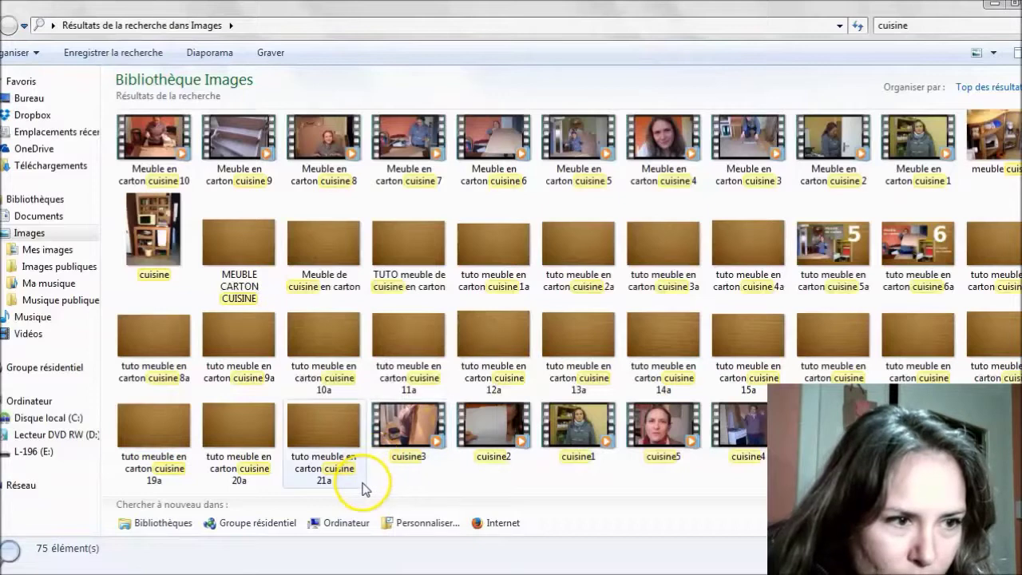
# - Copy the "tuto meuble en carton cuisine" pictures from the search results and paste them into the Movie Maker project
pyautogui.moveTo(366, 489); pyautogui.dragTo(36, 228)
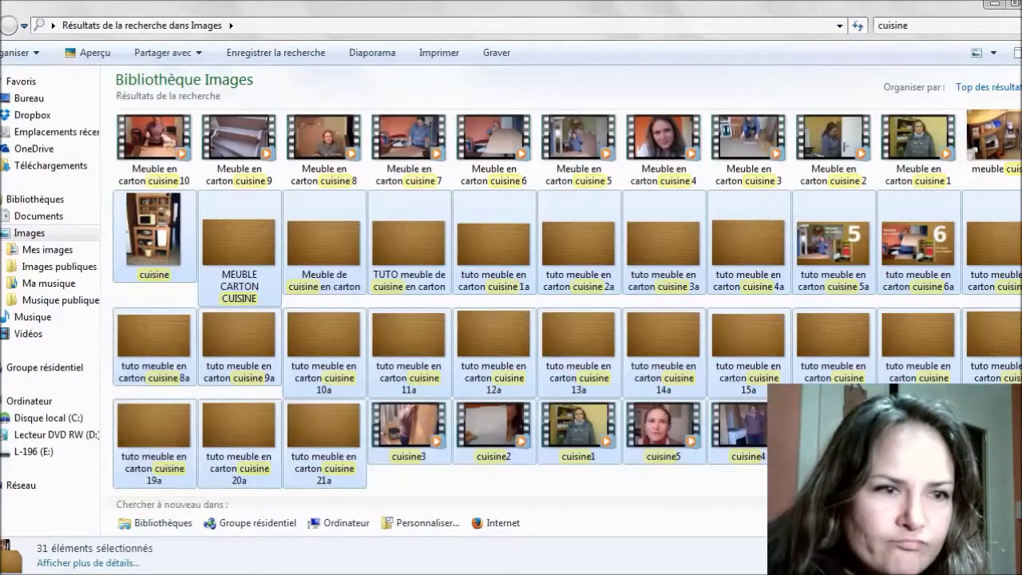
pyautogui.rightClick(250, 338)
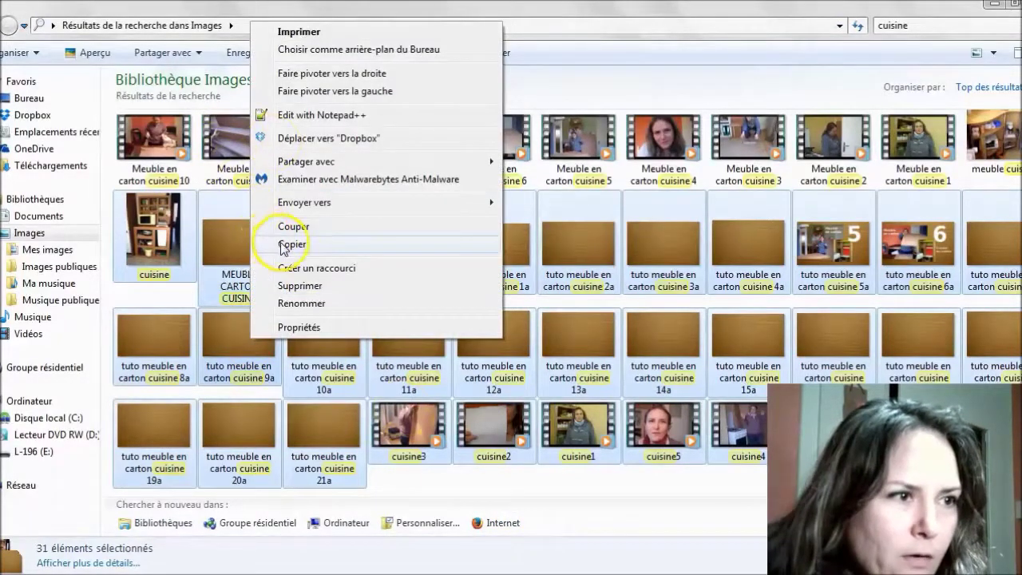
pyautogui.click(289, 244)
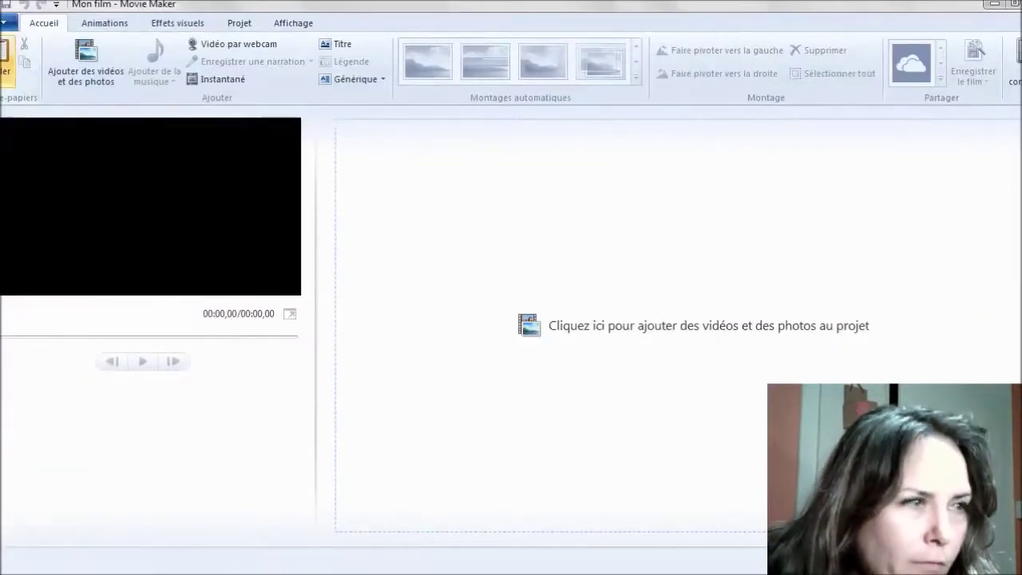
pyautogui.hotkey('ctrl', 'v')
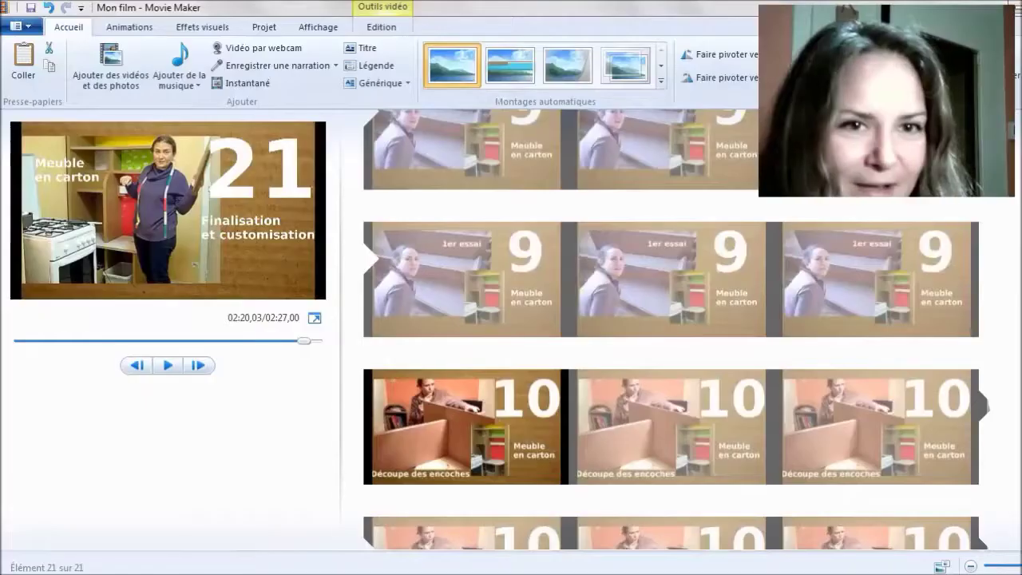
# - Check the order of the numbered pictures along the whole storyboard, up to picture 21
pyautogui.scroll(10, 671, 328)
pyautogui.scroll(-8, 671, 327)
pyautogui.scroll(-5, 671, 327)
pyautogui.scroll(-8, 671, 327)
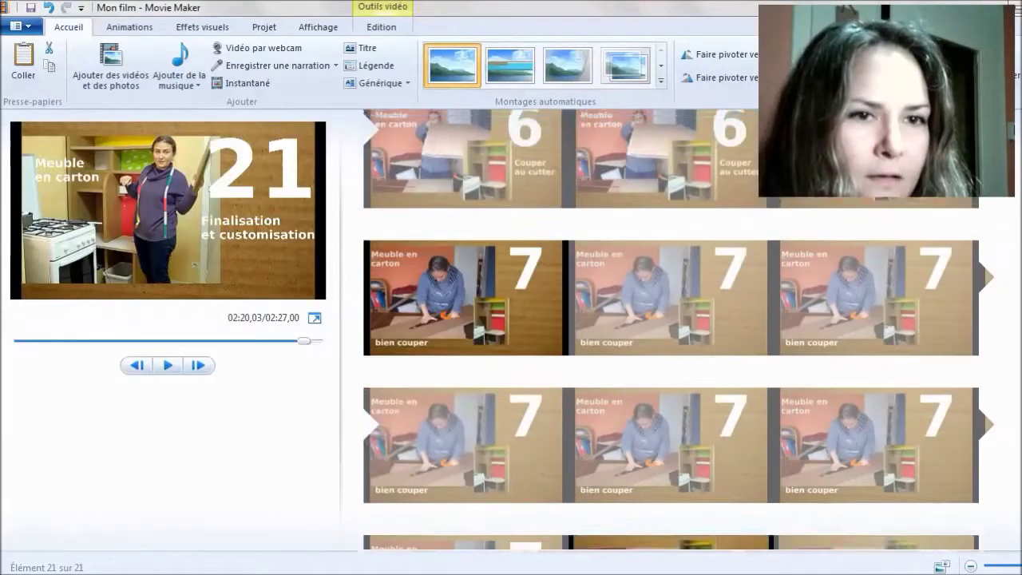
pyautogui.scroll(-6, 670, 328)
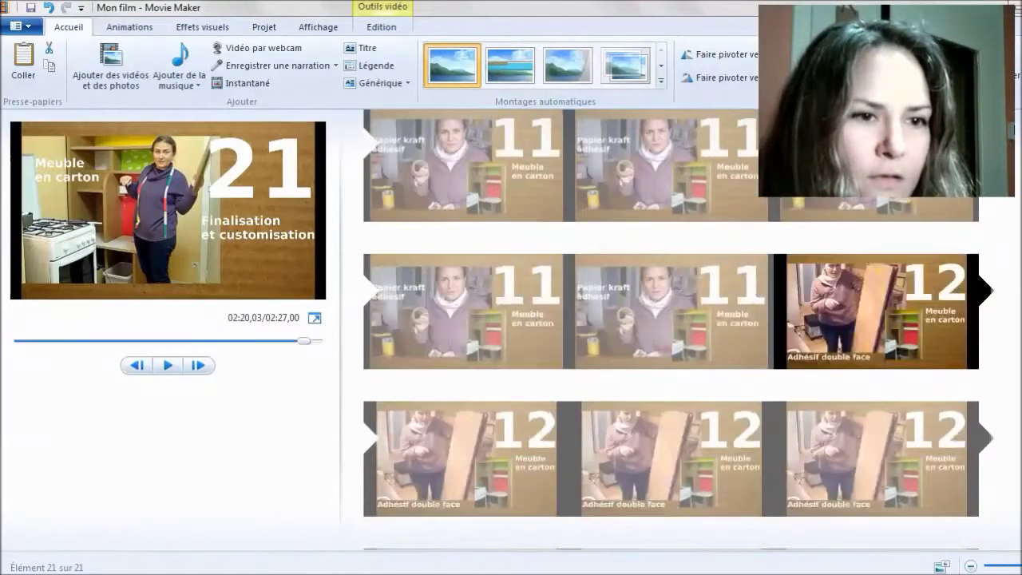
pyautogui.scroll(9, 671, 328)
pyautogui.scroll(-12, 671, 328)
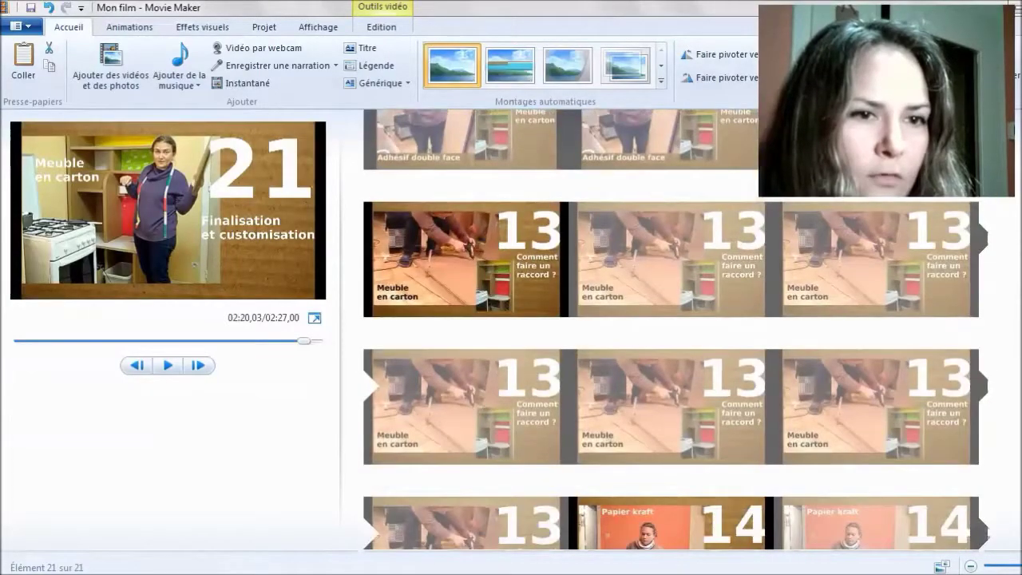
pyautogui.scroll(-8, 671, 328)
pyautogui.scroll(-8, 671, 327)
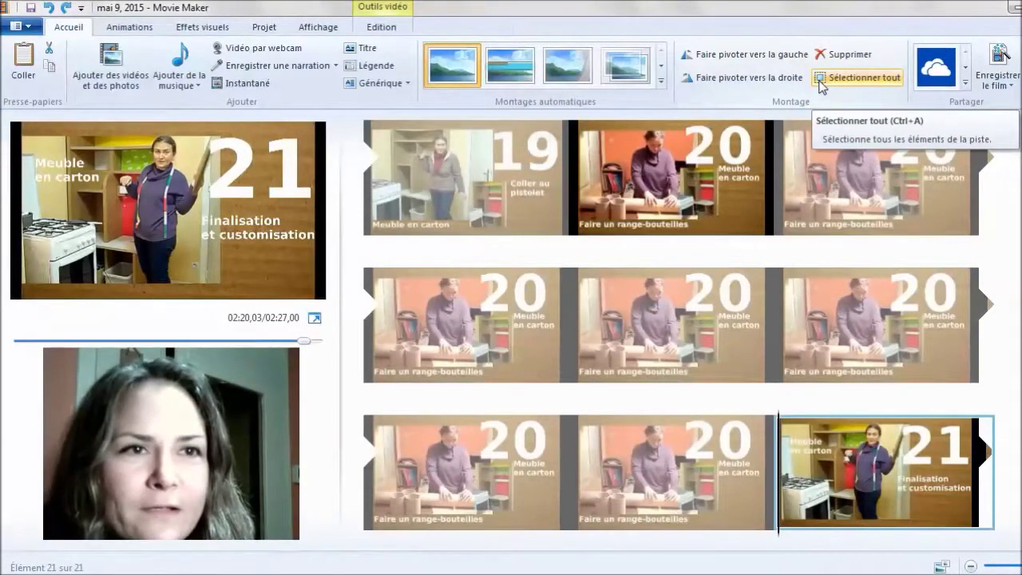
# - Select all pictures in the project and set their duration to 2,00 seconds
pyautogui.click(820, 80)
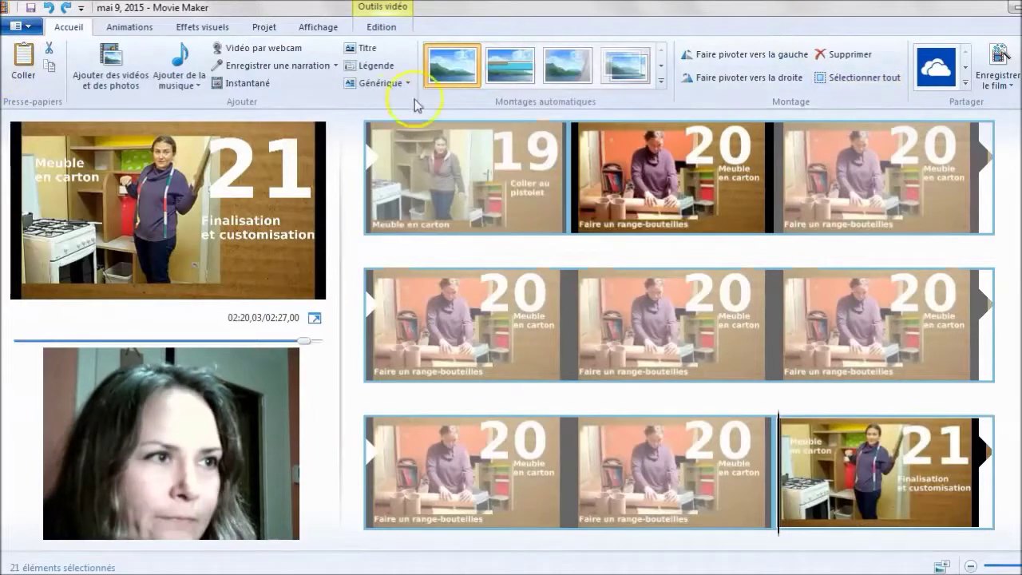
pyautogui.click(382, 28)
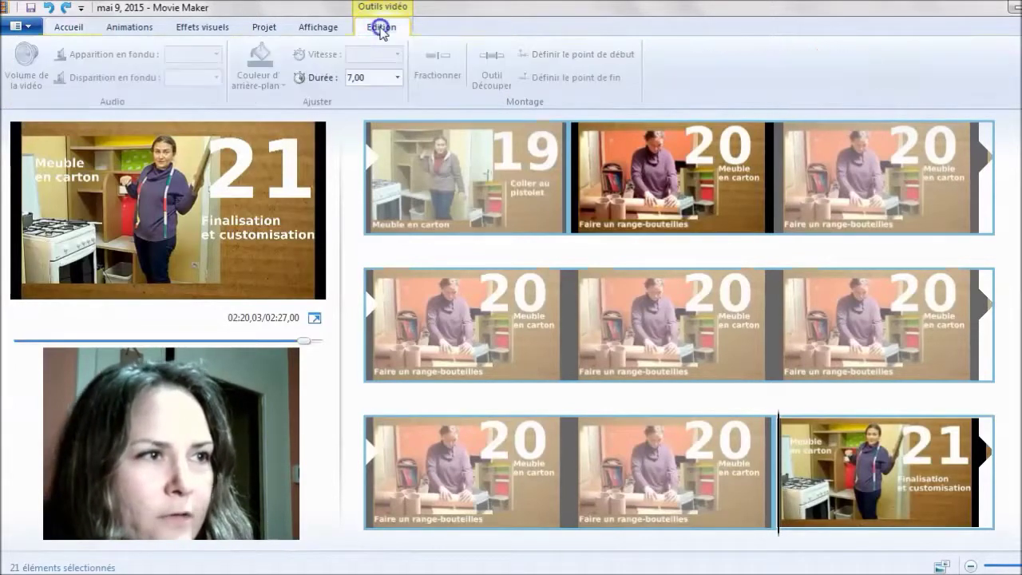
pyautogui.click(396, 78)
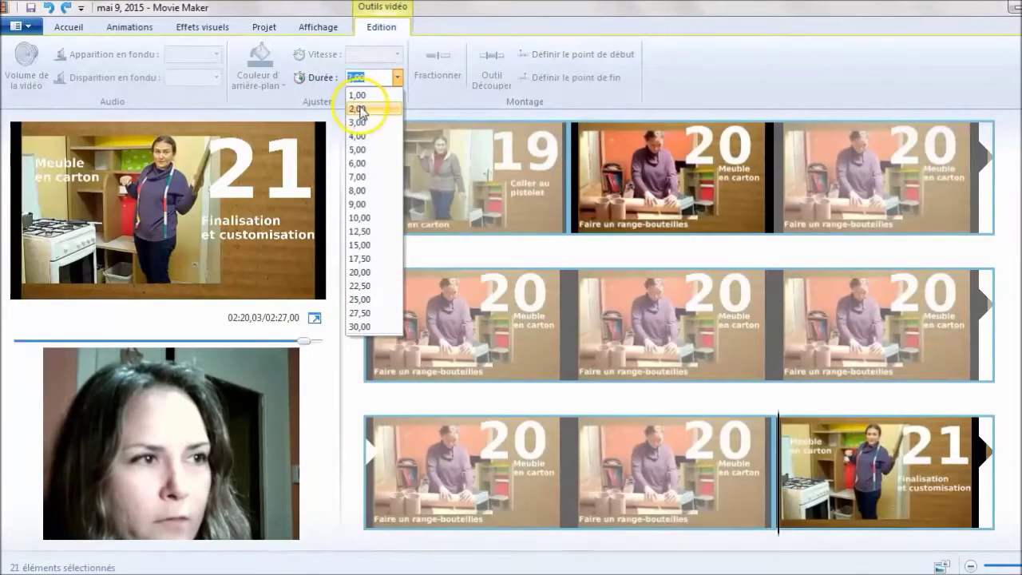
pyautogui.click(360, 110)
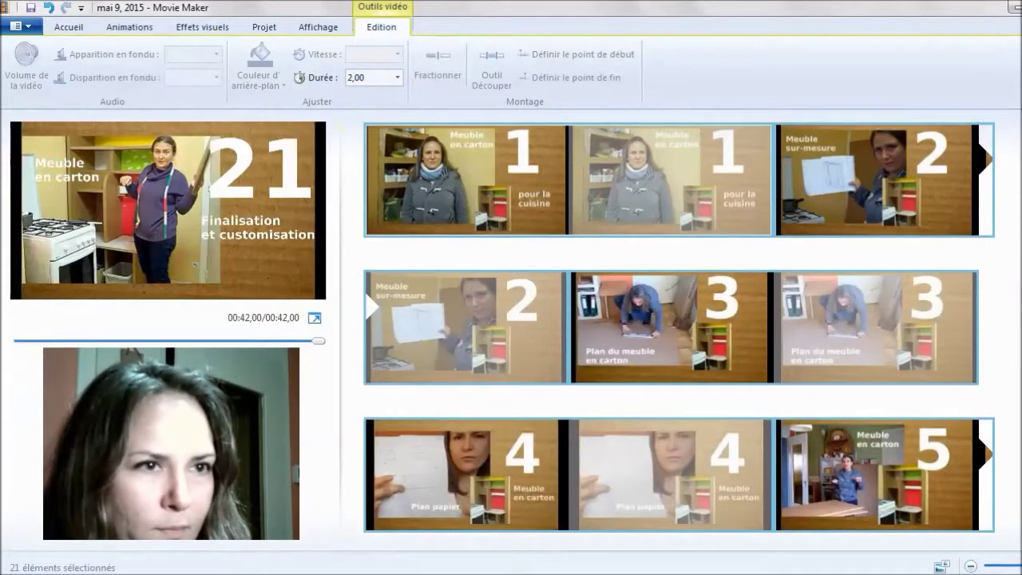
# - Check the shortened storyboard, preview the film full screen from picture 1, and return to the editor
pyautogui.scroll(-5, 678, 327)
pyautogui.scroll(-2, 679, 327)
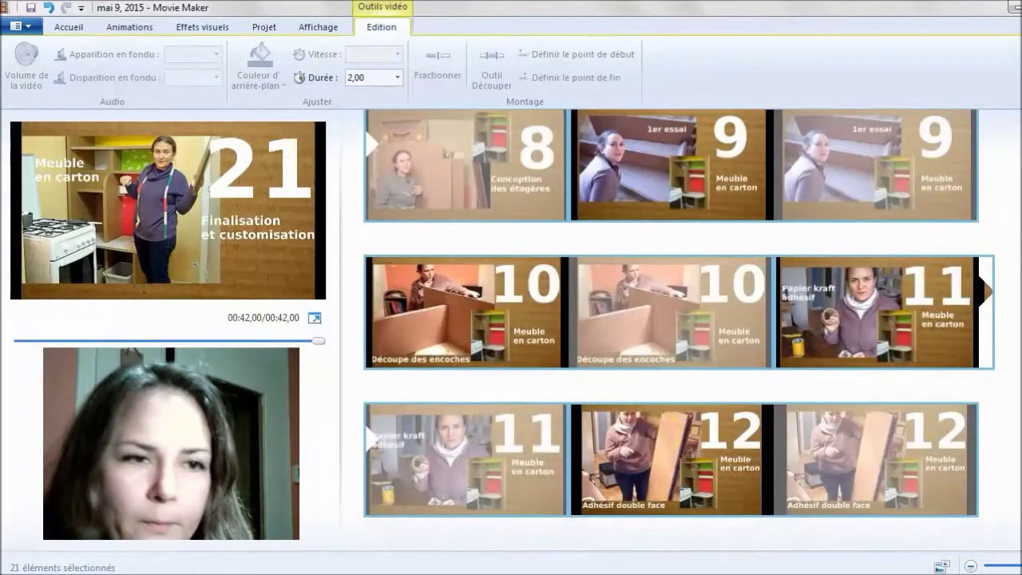
pyautogui.scroll(-5, 679, 327)
pyautogui.scroll(10, 679, 327)
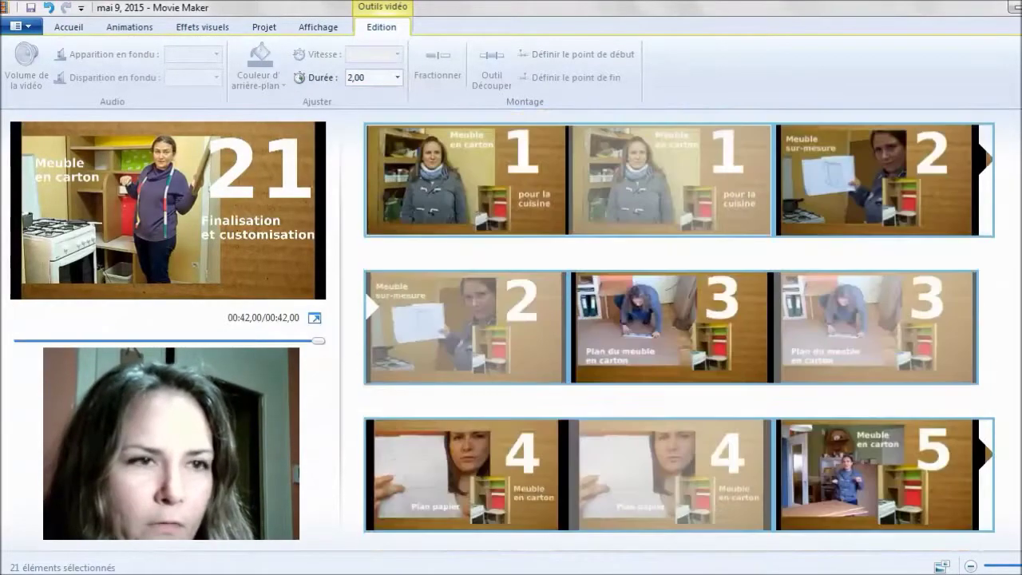
pyautogui.click(402, 179)
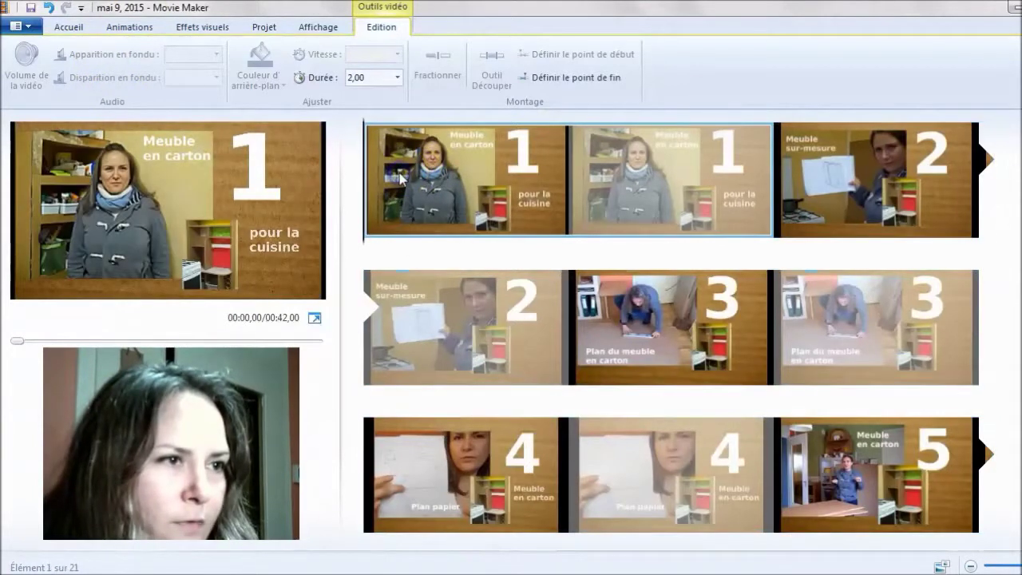
pyautogui.click(314, 319)
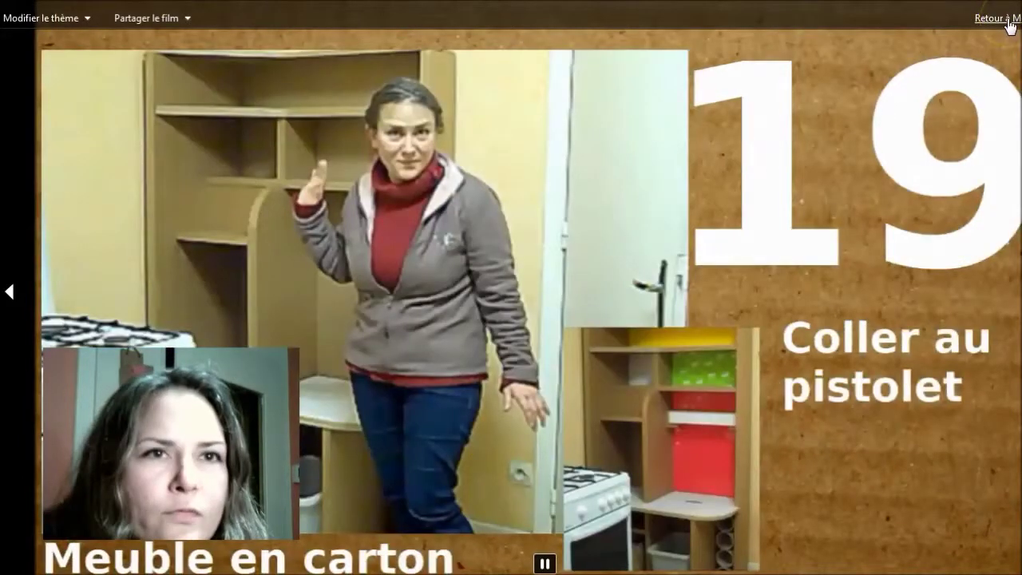
pyautogui.click(1008, 22)
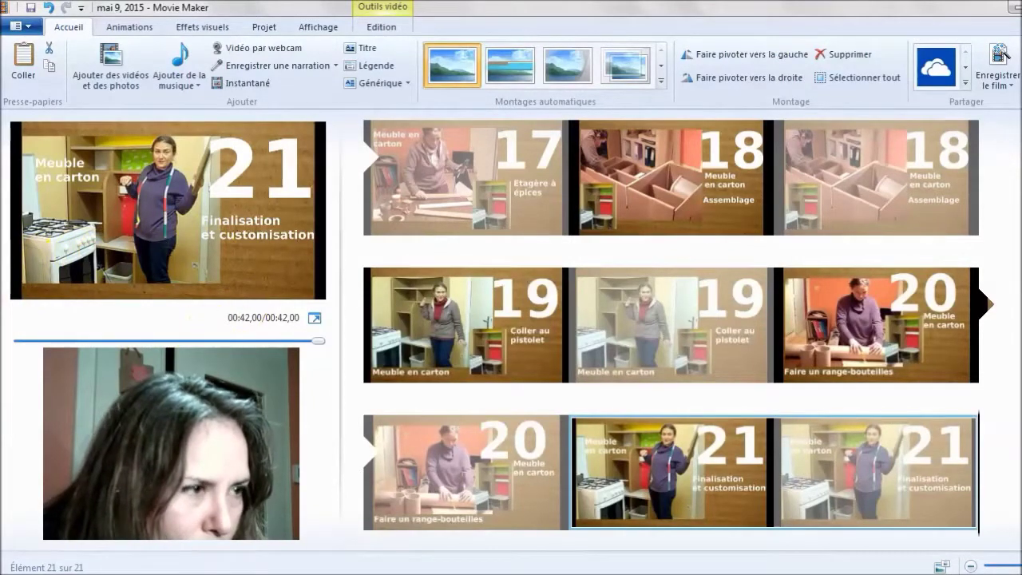
# - Try the third automatic montage theme, replace it with the fourth one, and decline adding music
pyautogui.scroll(10, 194, 266)
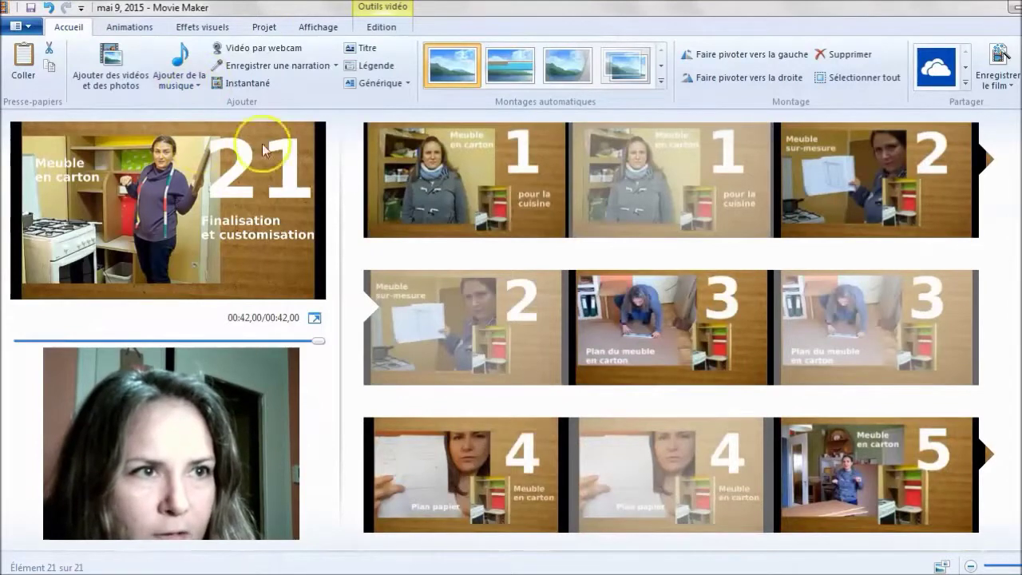
pyautogui.click(566, 65)
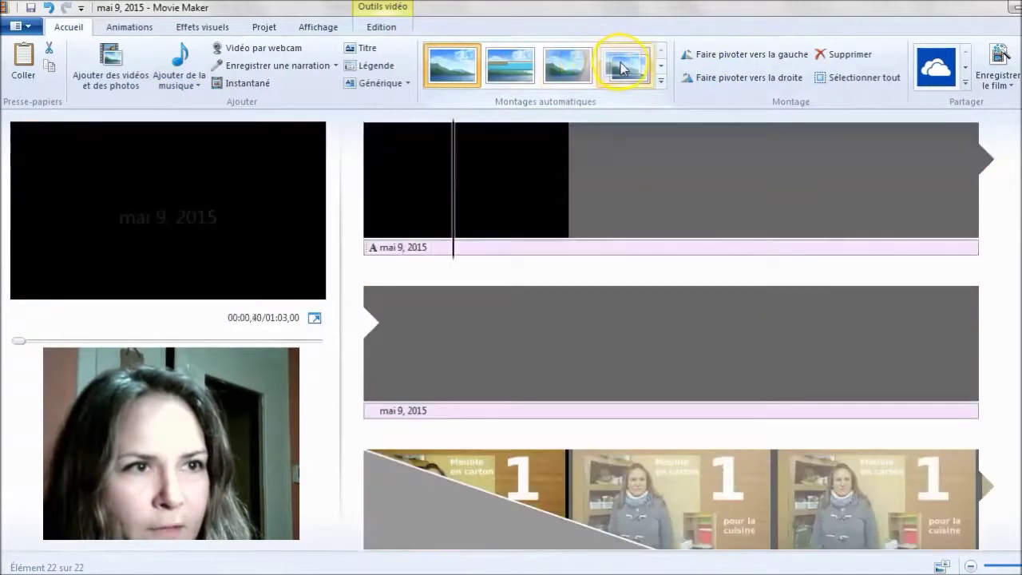
pyautogui.click(621, 69)
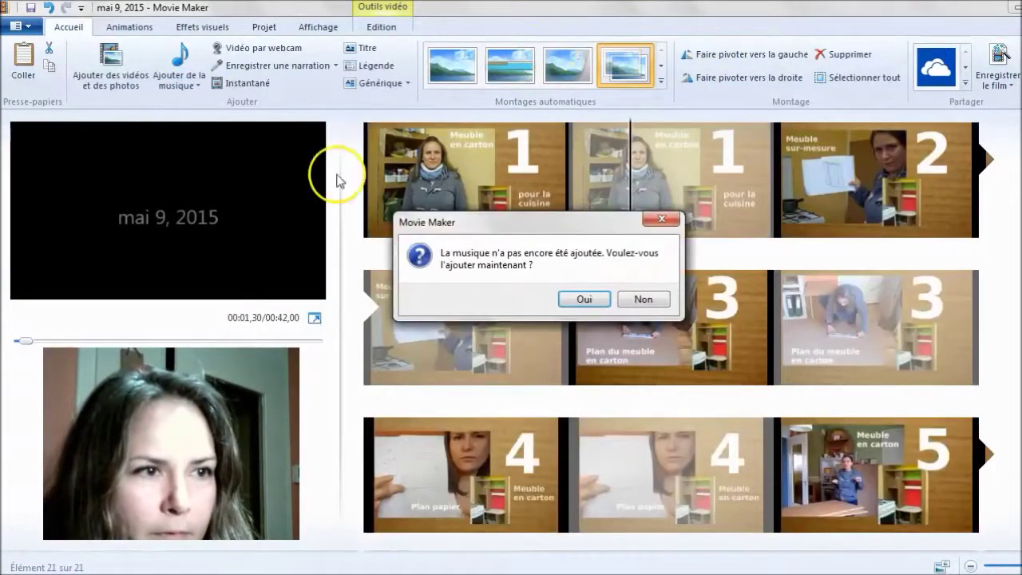
pyautogui.click(641, 299)
# - Delete the black "mai 9, 2015" opening title clip and preview the beginning of the film
pyautogui.rightClick(421, 173)
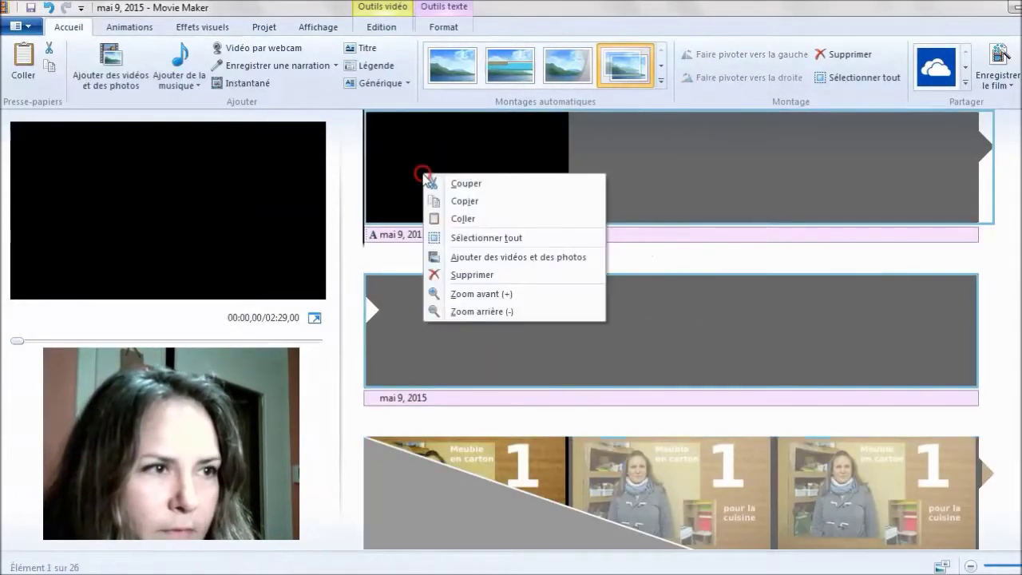
pyautogui.click(447, 275)
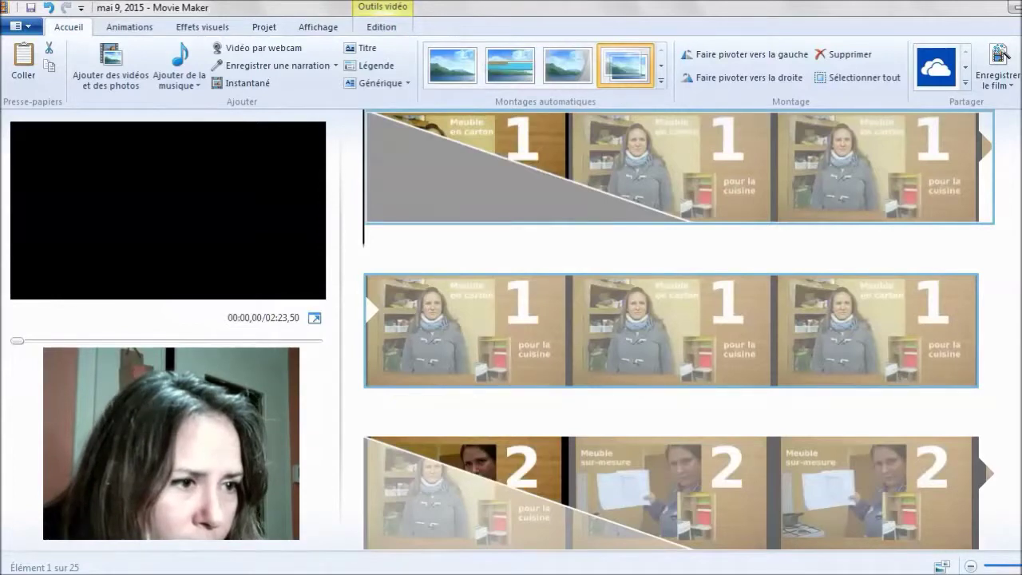
pyautogui.moveTo(167, 400)
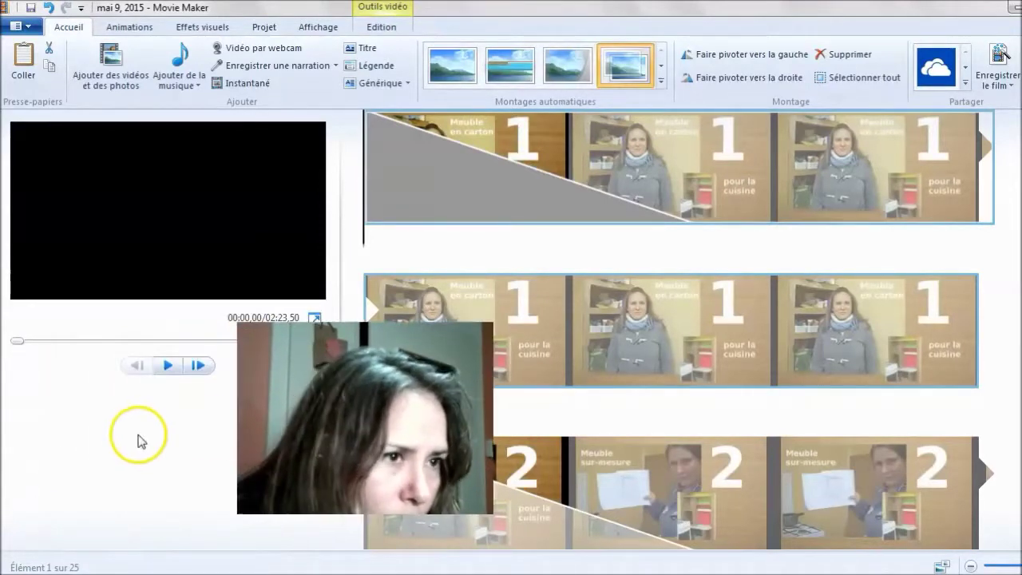
pyautogui.click(167, 364)
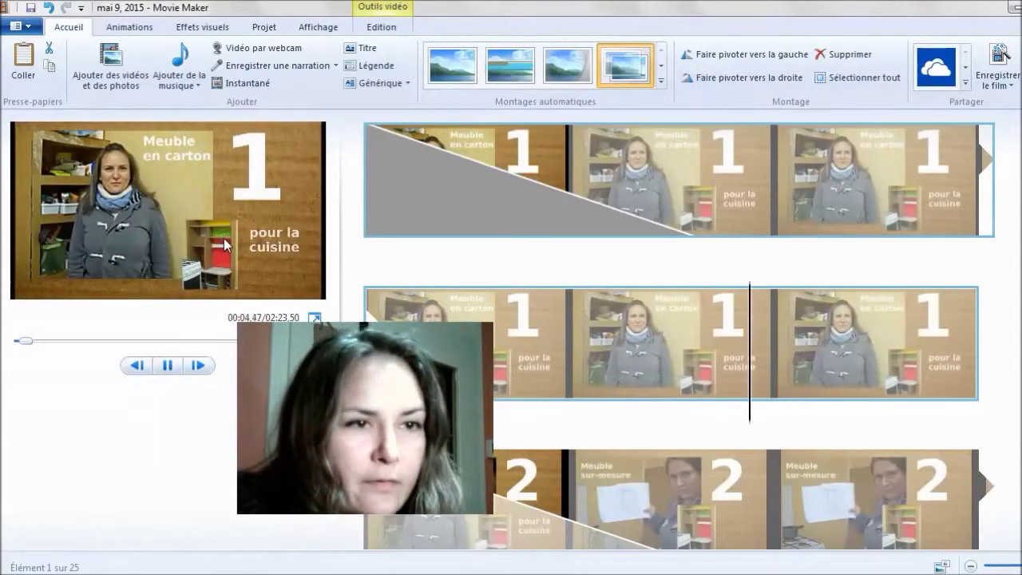
pyautogui.click(680, 212)
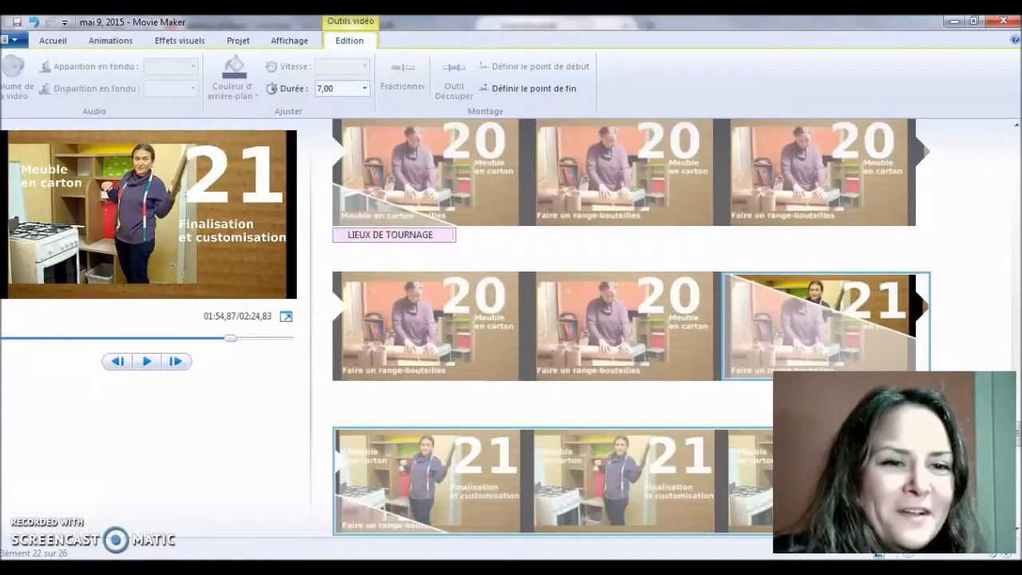
pyautogui.moveTo(1018, 443); pyautogui.dragTo(1016, 144)
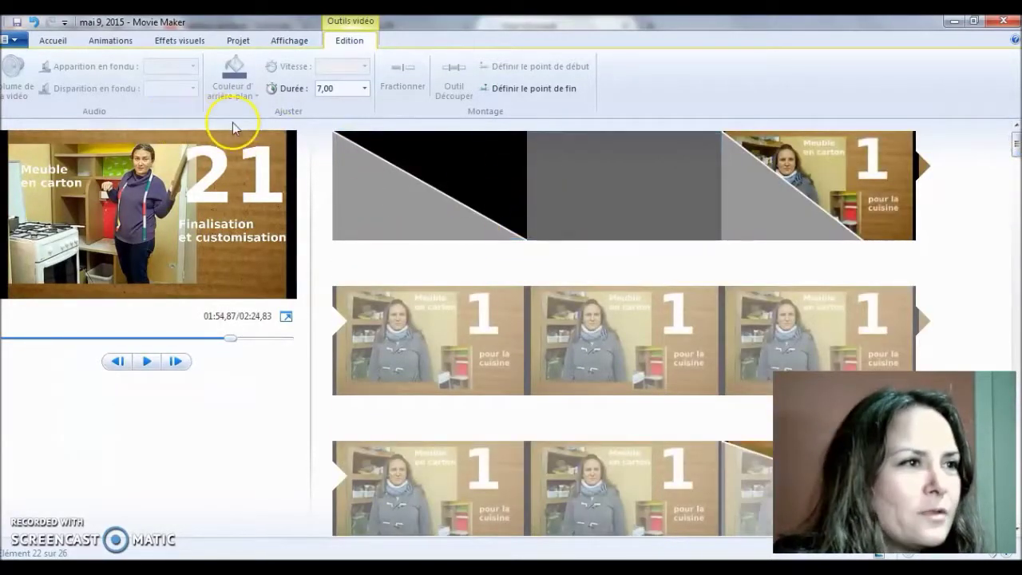
pyautogui.click(53, 42)
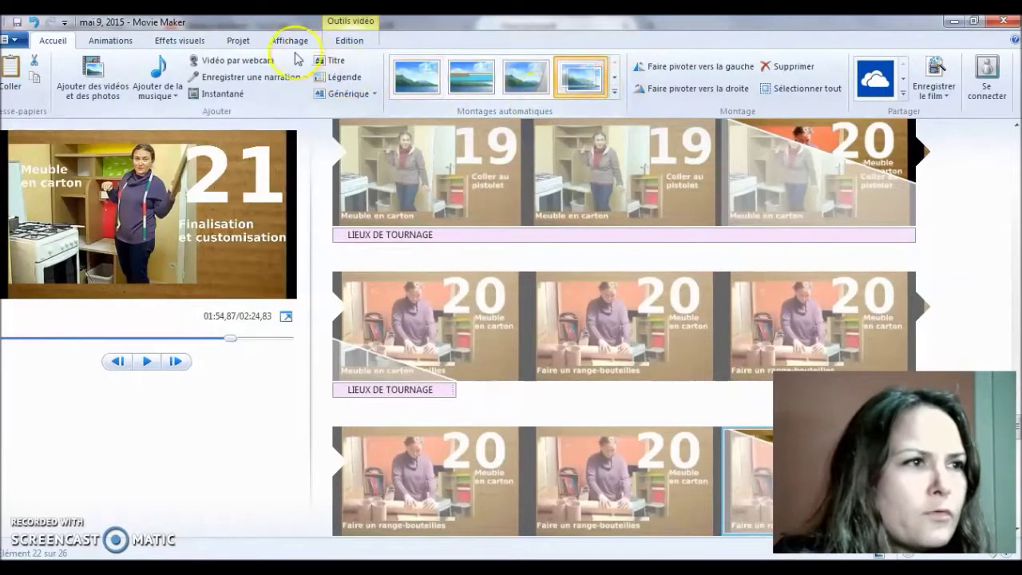
pyautogui.click(349, 45)
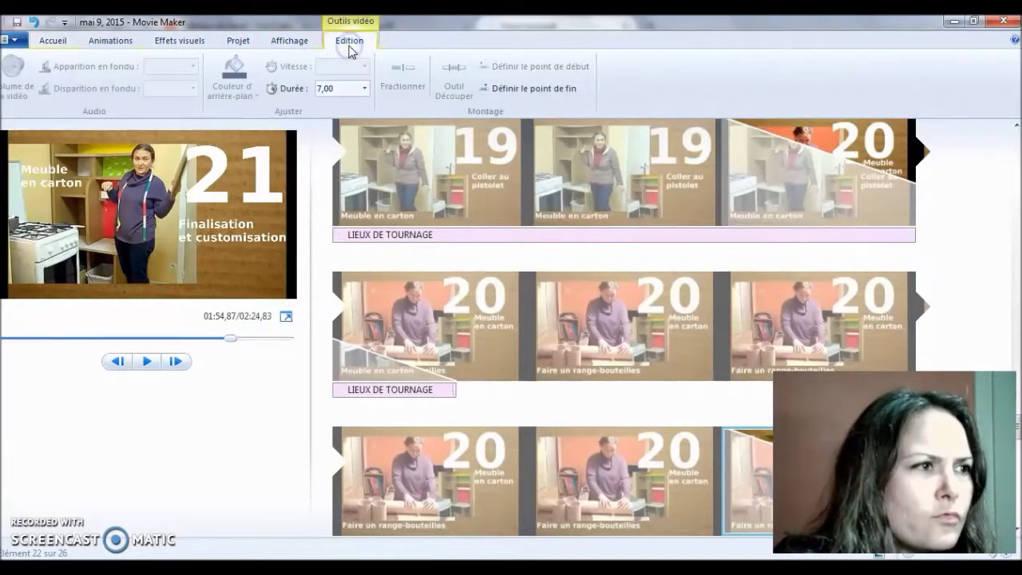
pyautogui.click(287, 45)
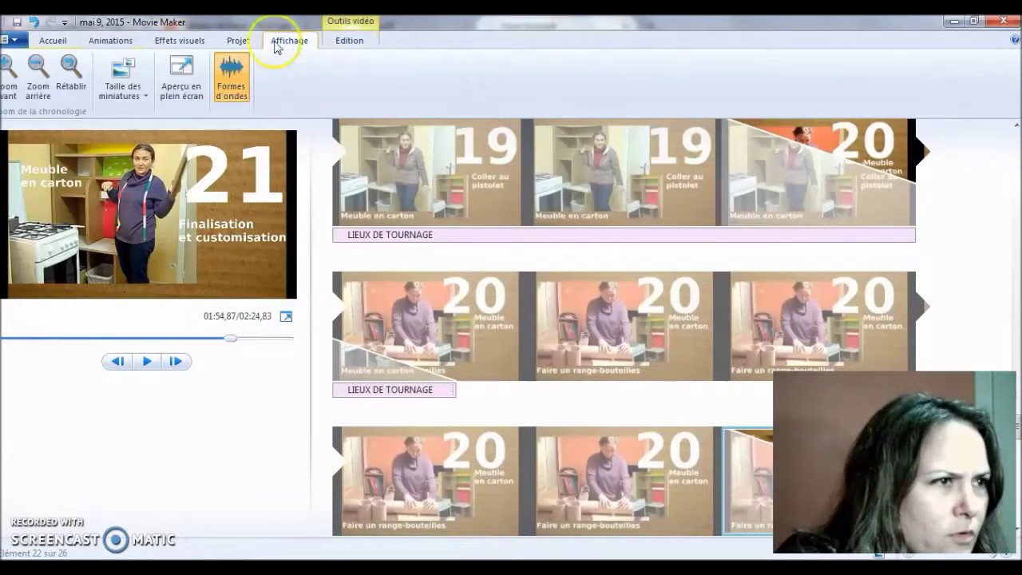
pyautogui.click(237, 42)
pyautogui.click(54, 41)
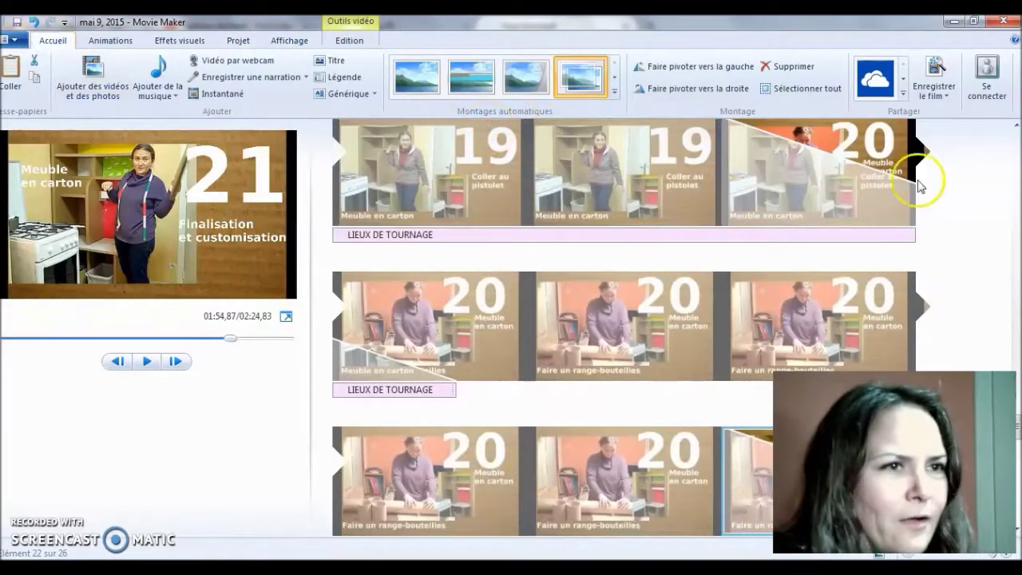
# - Delete the blank black clip at the very beginning of the storyboard
pyautogui.moveTo(1017, 436); pyautogui.dragTo(1018, 115)
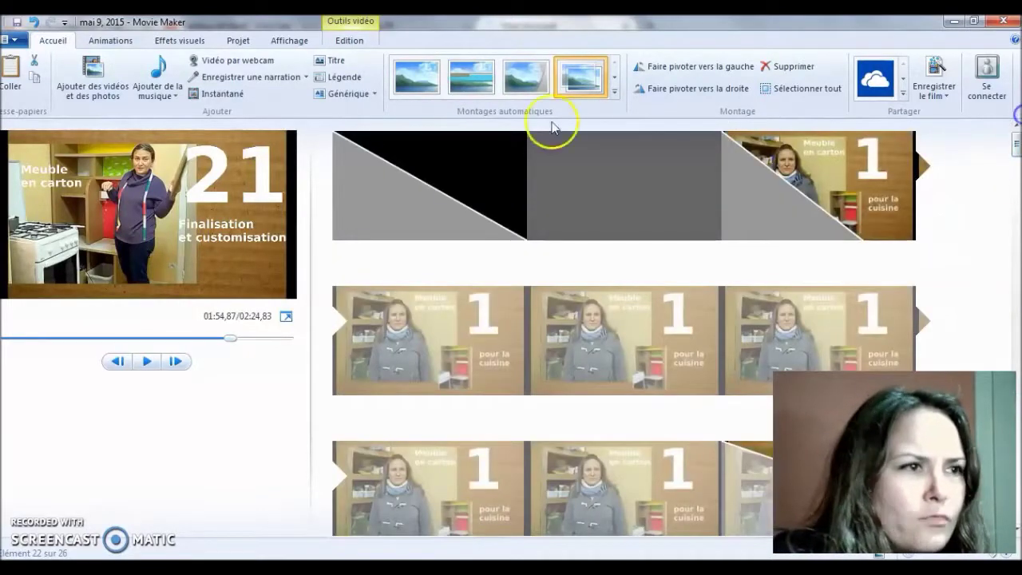
pyautogui.click(620, 208)
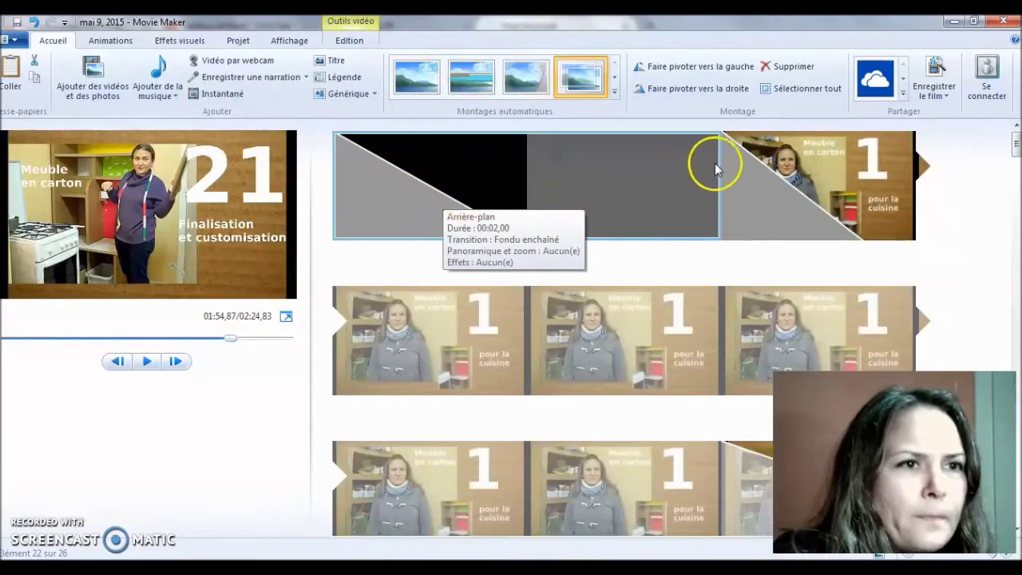
pyautogui.click(565, 189)
pyautogui.rightClick(564, 189)
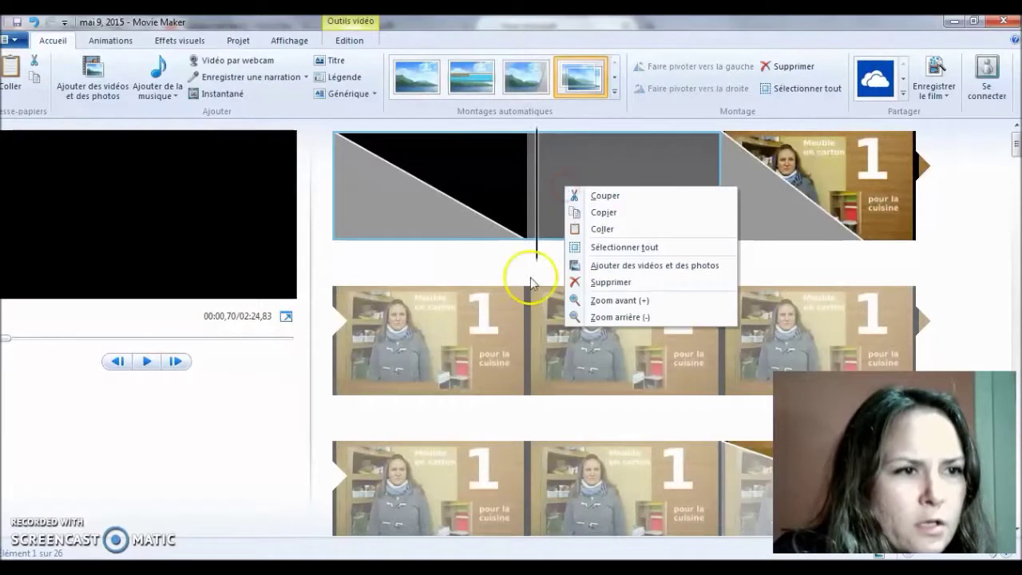
pyautogui.click(603, 197)
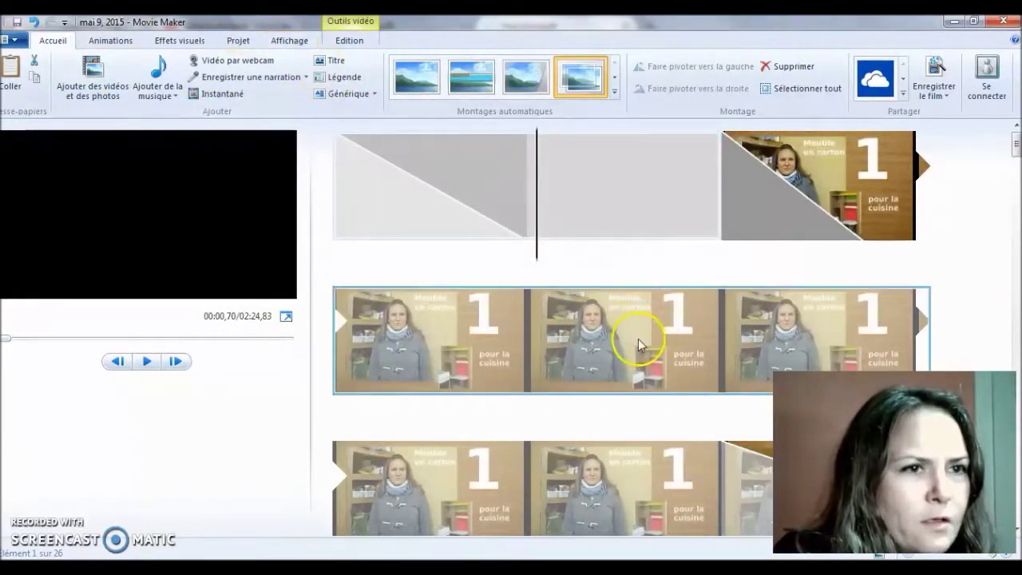
pyautogui.rightClick(538, 226)
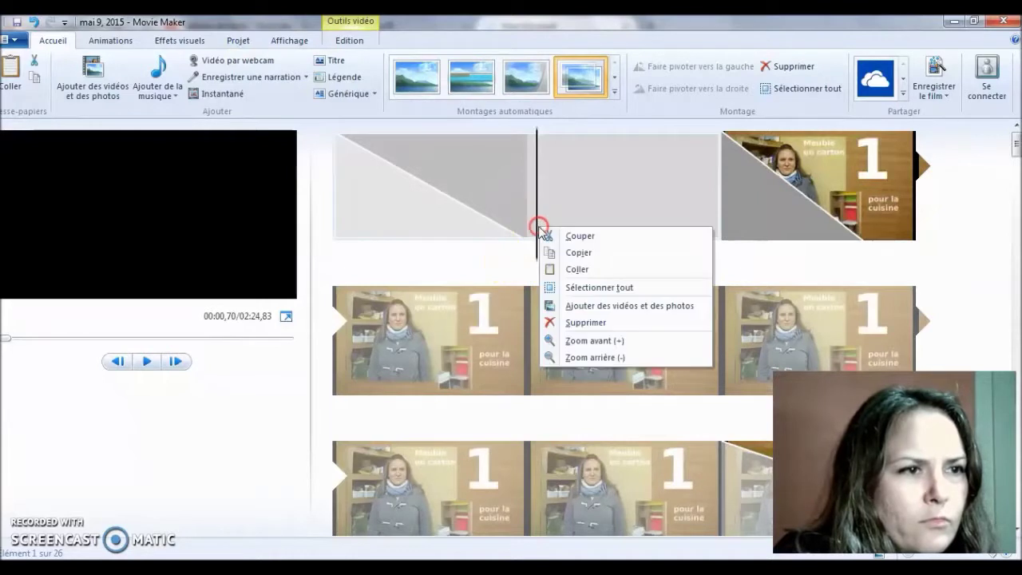
pyautogui.click(585, 326)
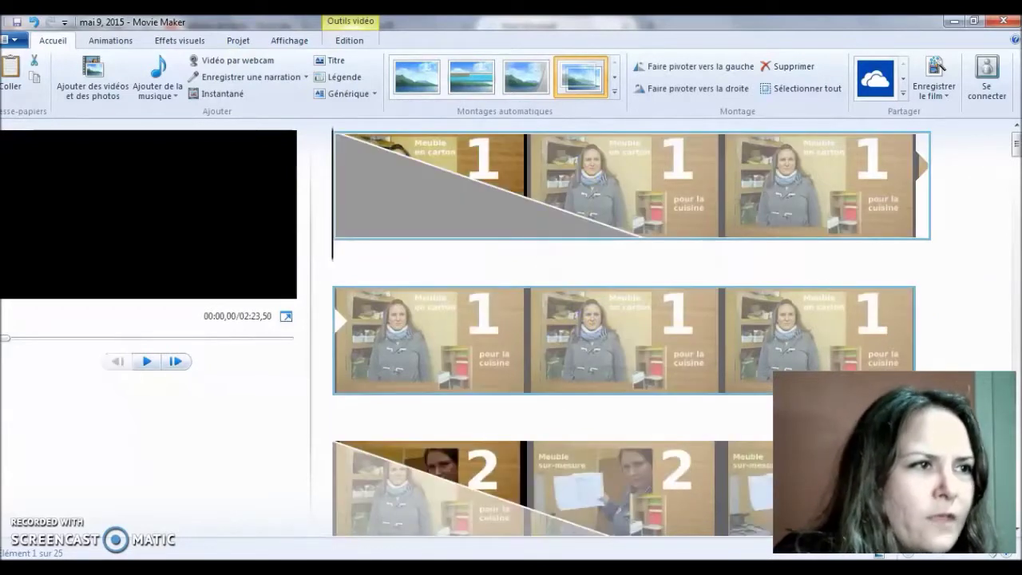
# - Add an opening title before picture 1 and set its clip duration to 2,00 seconds
pyautogui.click(335, 61)
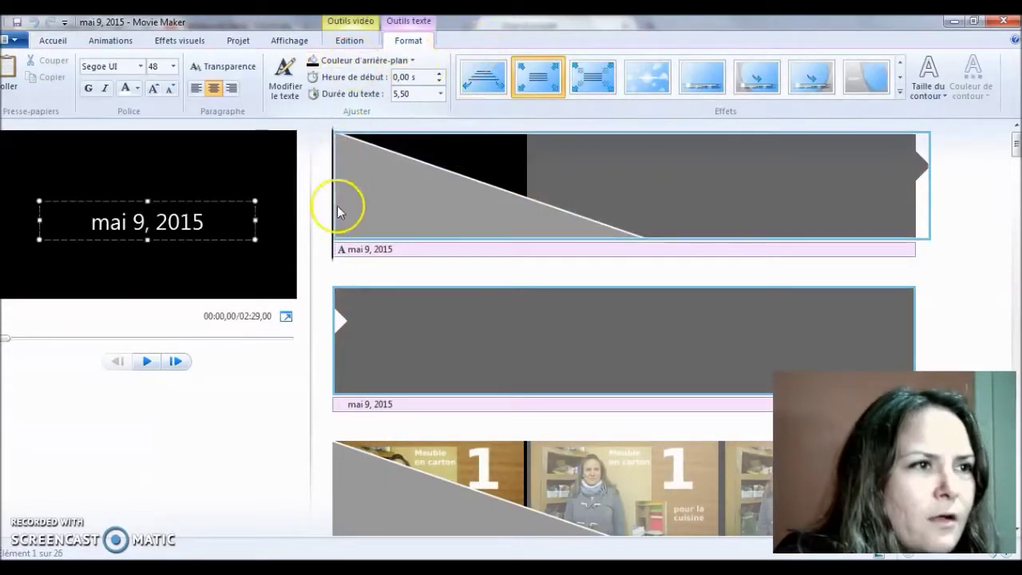
pyautogui.click(348, 41)
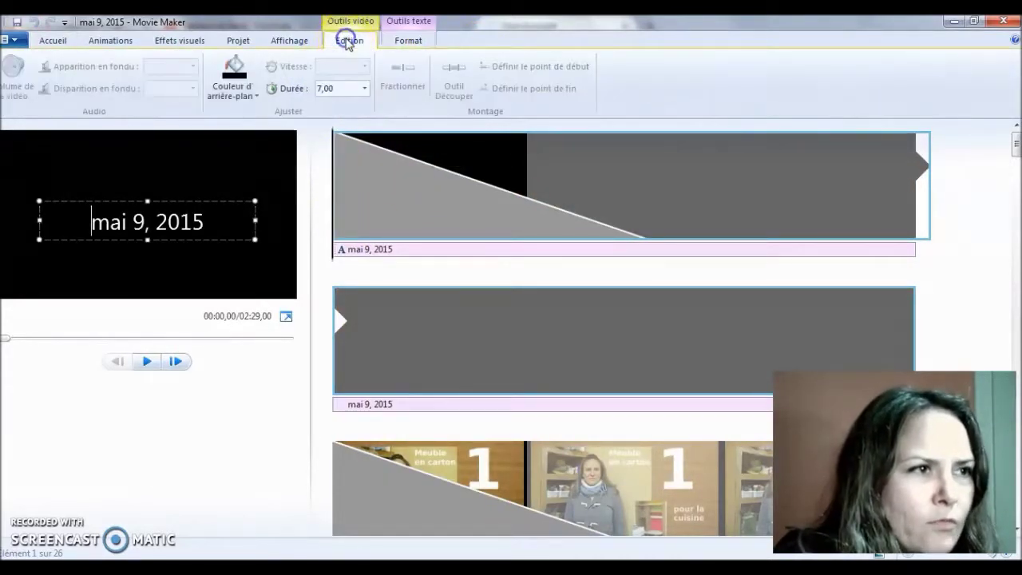
pyautogui.click(364, 87)
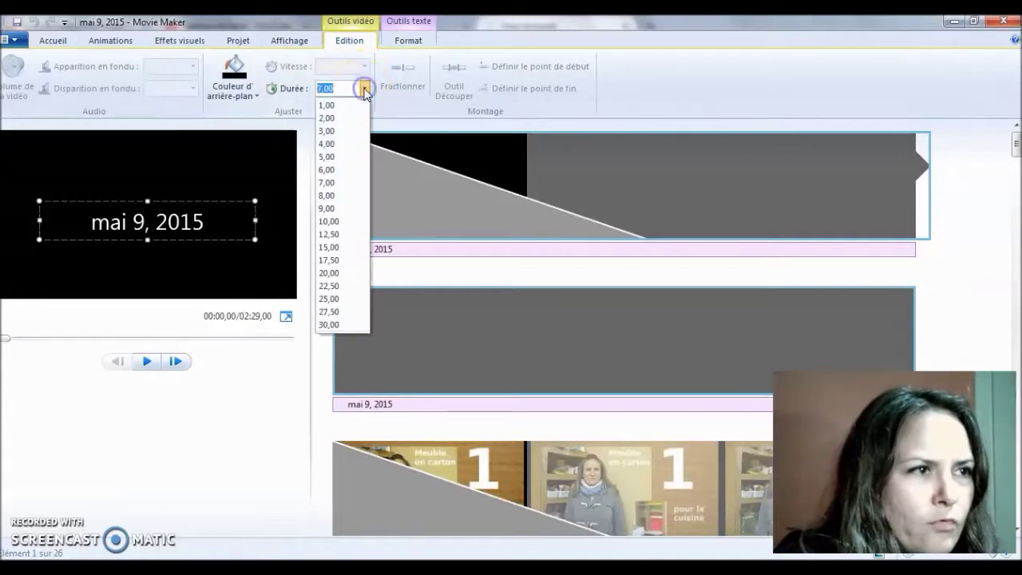
pyautogui.click(326, 118)
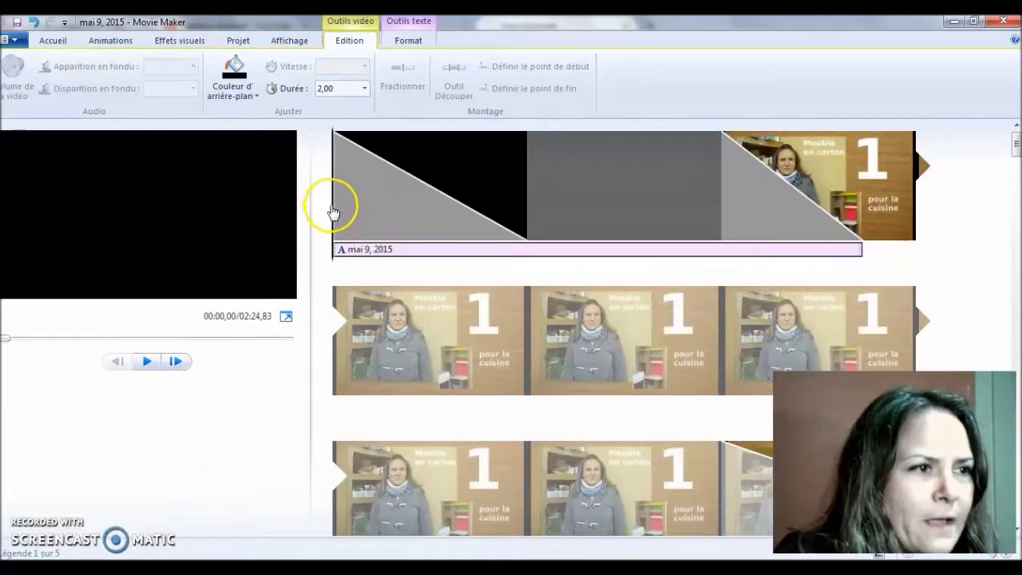
# - Raise the opening title's text box and replace the date with "Les cartons de" followed by the creator's first name
pyautogui.moveTo(334, 212); pyautogui.dragTo(515, 221)
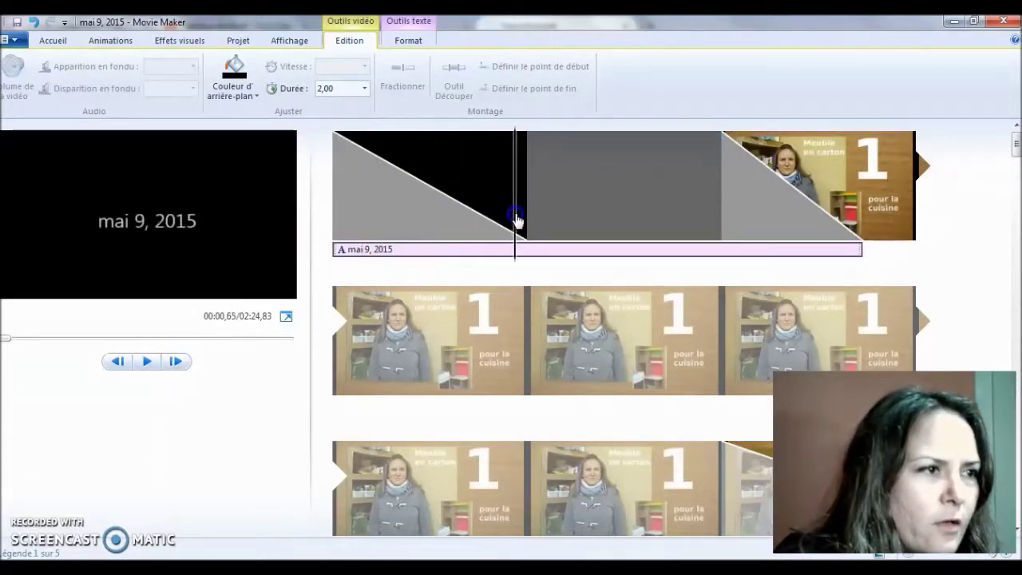
pyautogui.click(114, 226)
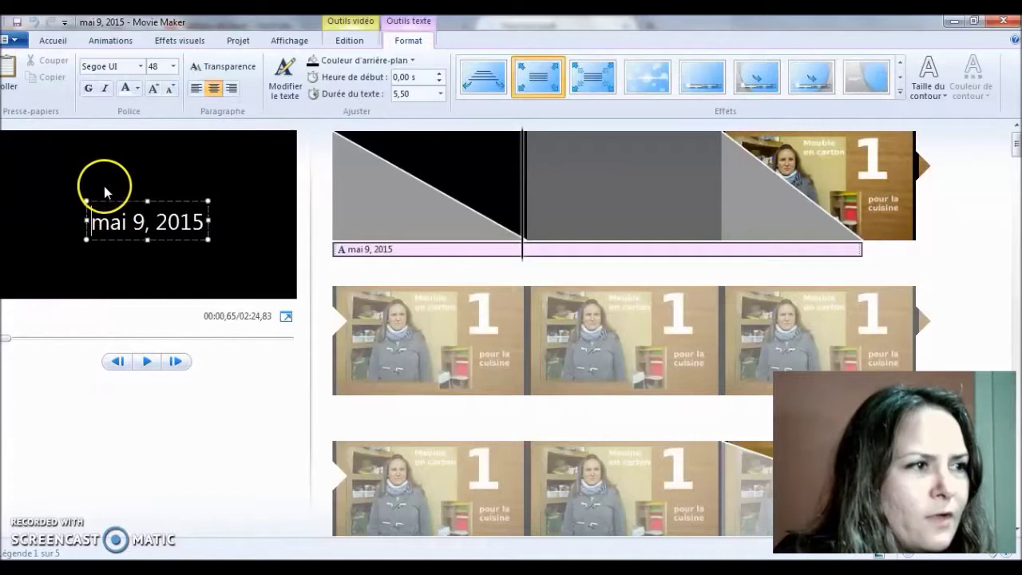
pyautogui.moveTo(111, 202); pyautogui.dragTo(114, 165)
pyautogui.moveTo(203, 184); pyautogui.dragTo(206, 185)
pyautogui.press('BackSpace')
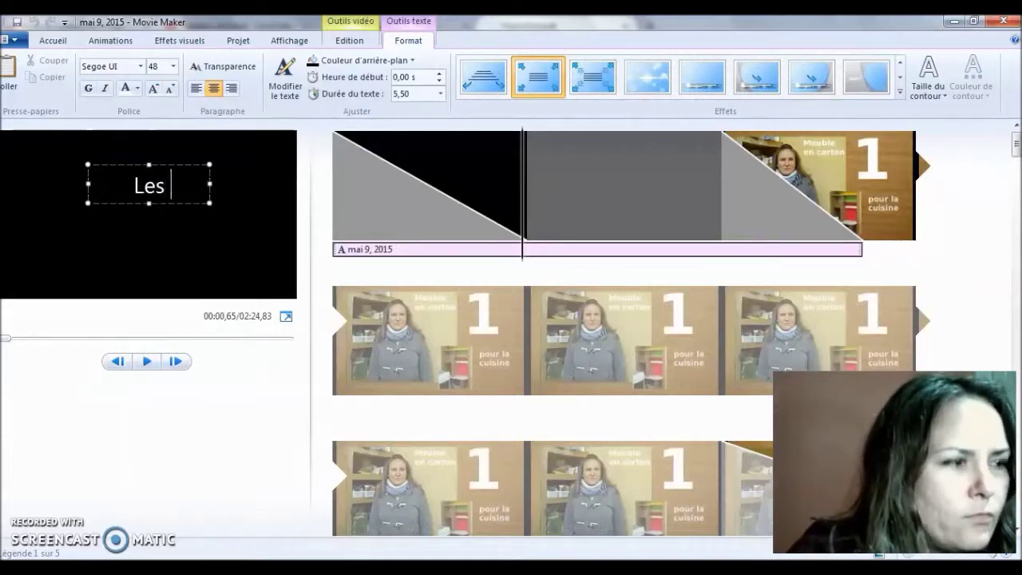
pyautogui.write('Les cartons de ')
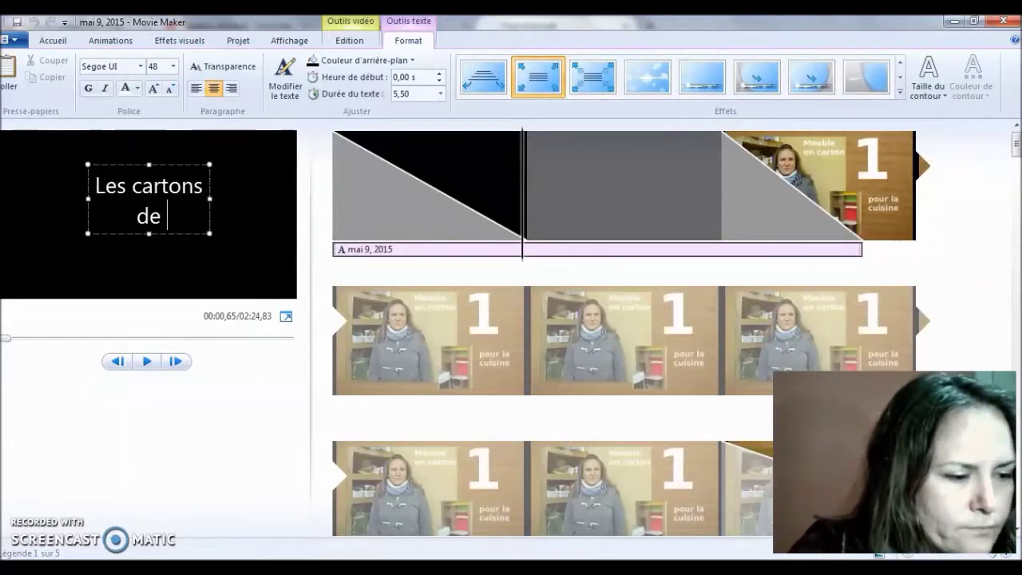
pyautogui.write('Sophie')
# - Widen the opening title's text box so the text fits on one line and centre it near the frame's upper edge
pyautogui.moveTo(103, 206); pyautogui.dragTo(90, 211)
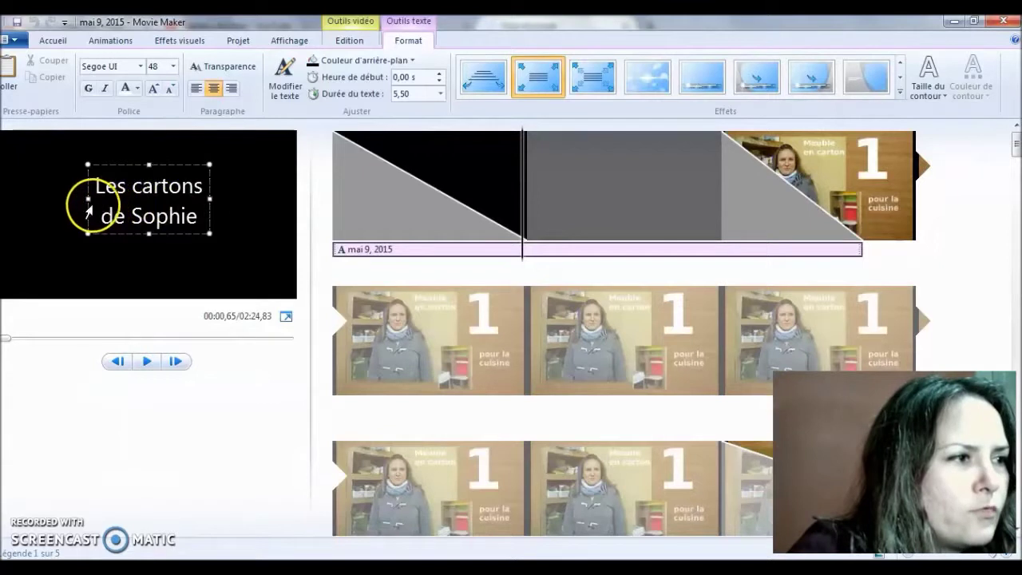
pyautogui.moveTo(88, 197); pyautogui.dragTo(43, 192)
pyautogui.moveTo(188, 205); pyautogui.dragTo(313, 202)
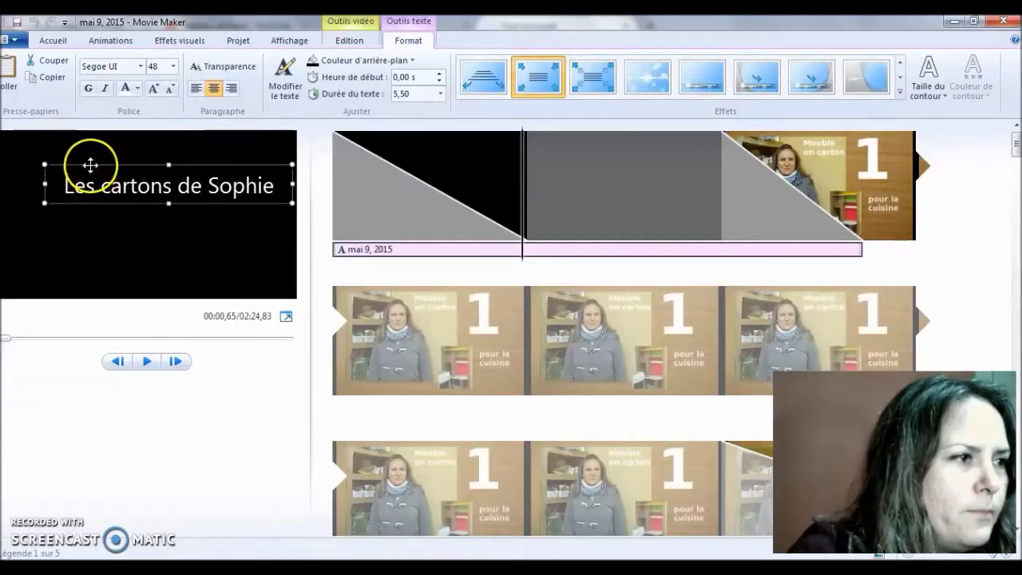
pyautogui.moveTo(90, 165); pyautogui.dragTo(69, 154)
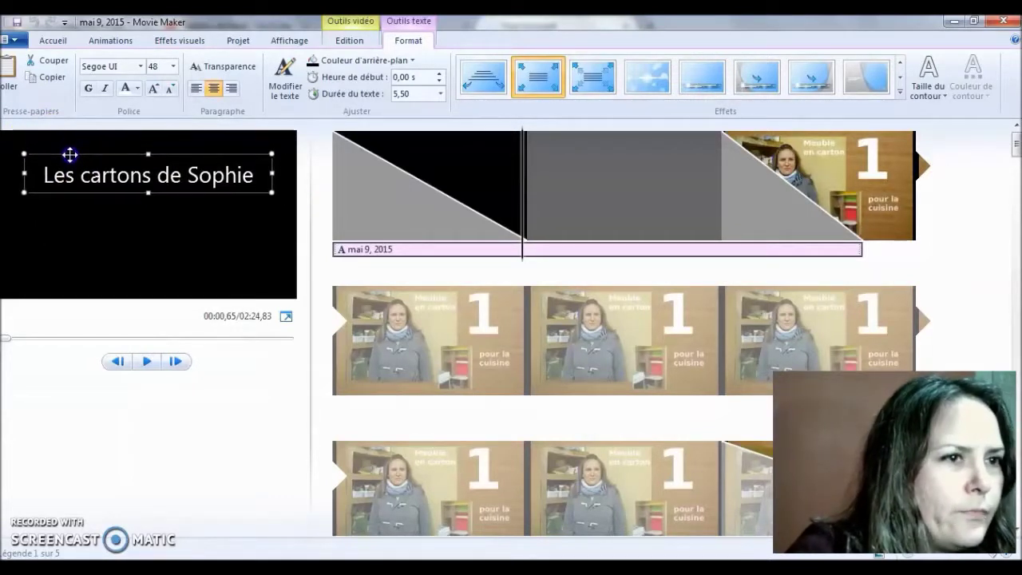
pyautogui.click(999, 63)
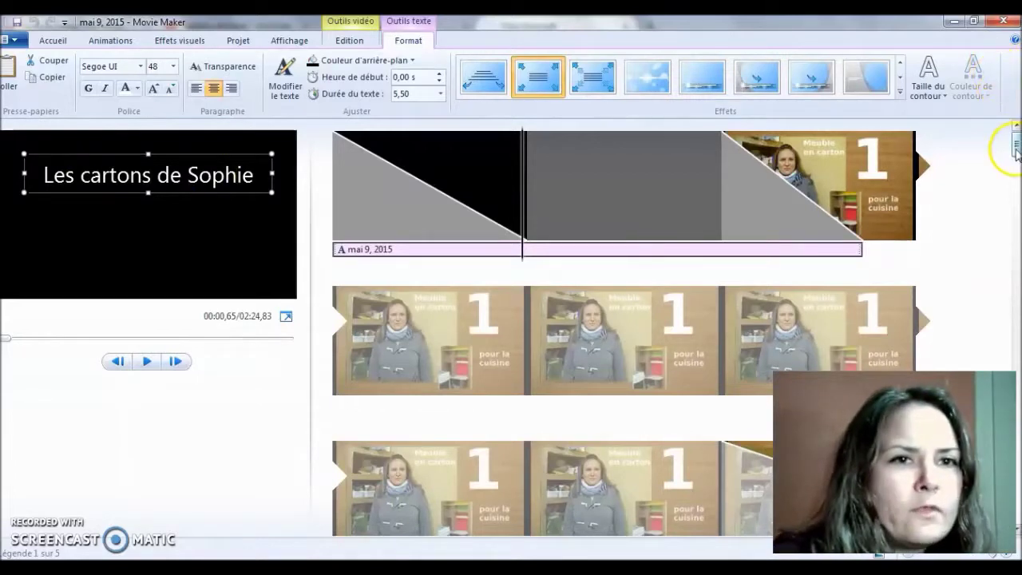
# - Insert a title clip between pictures 3 and 4 and set its duration to 2,00 seconds
pyautogui.moveTo(1016, 152); pyautogui.dragTo(1016, 184)
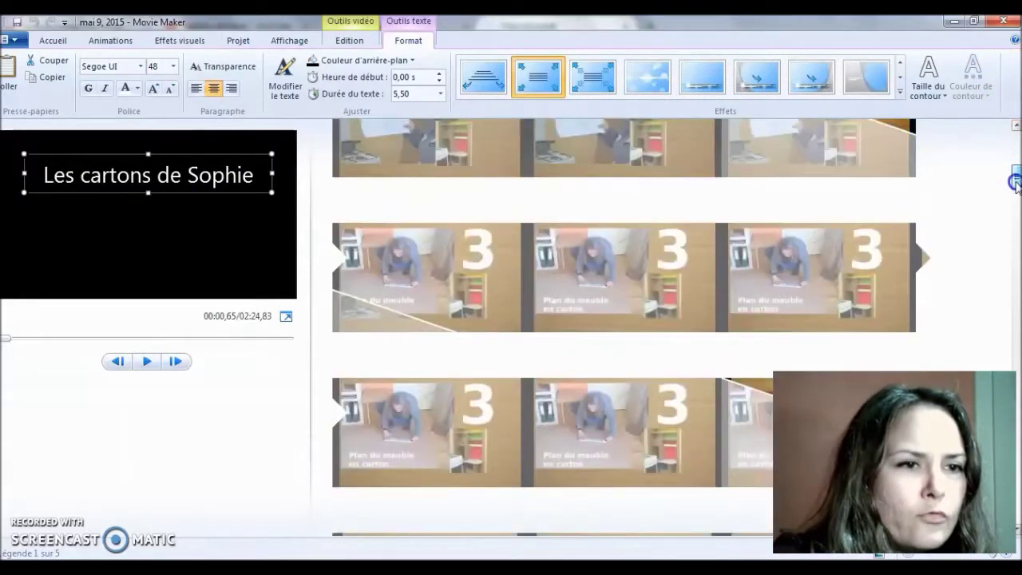
pyautogui.click(744, 412)
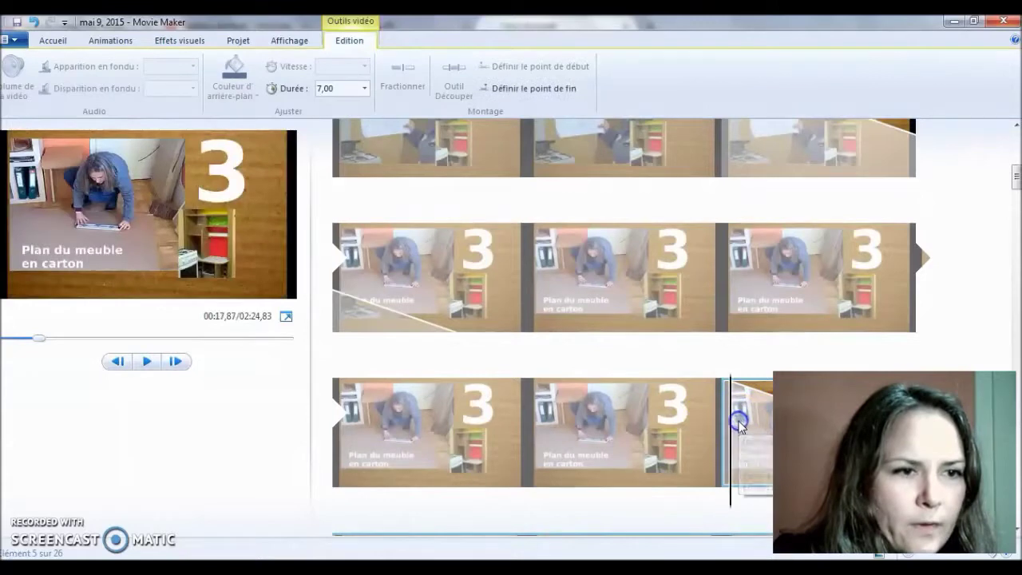
pyautogui.scroll(1, 741, 423)
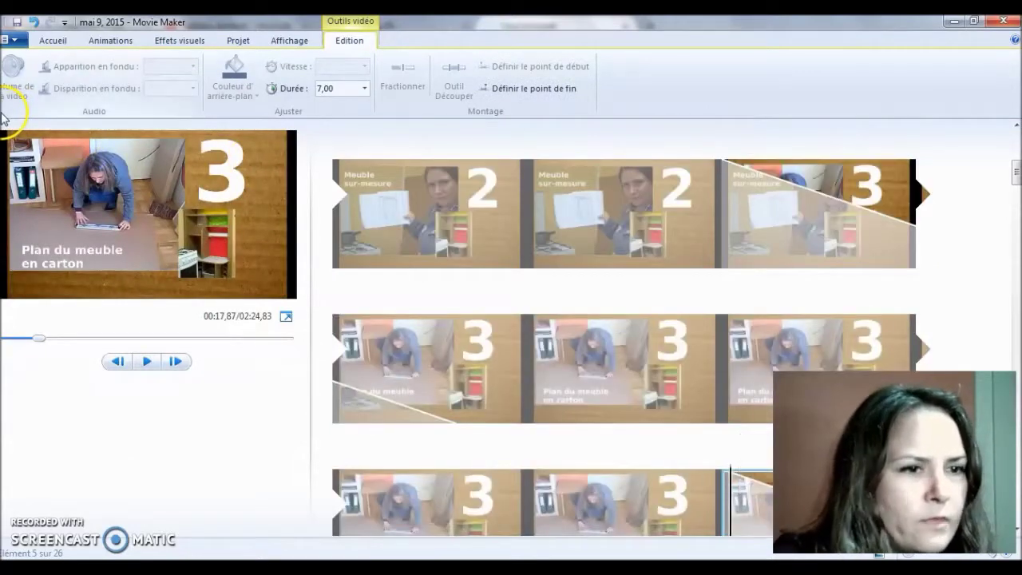
pyautogui.click(53, 40)
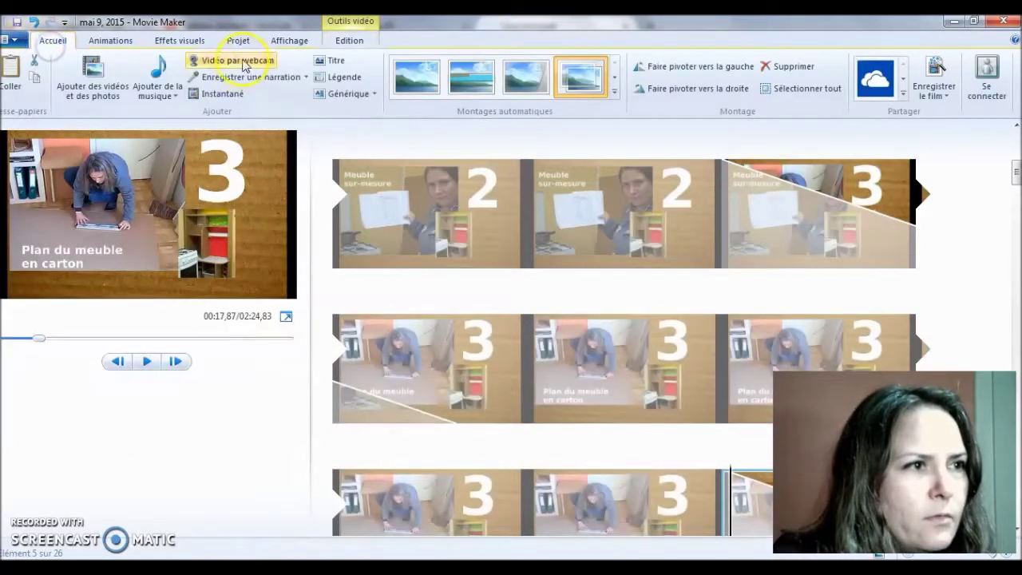
pyautogui.click(335, 76)
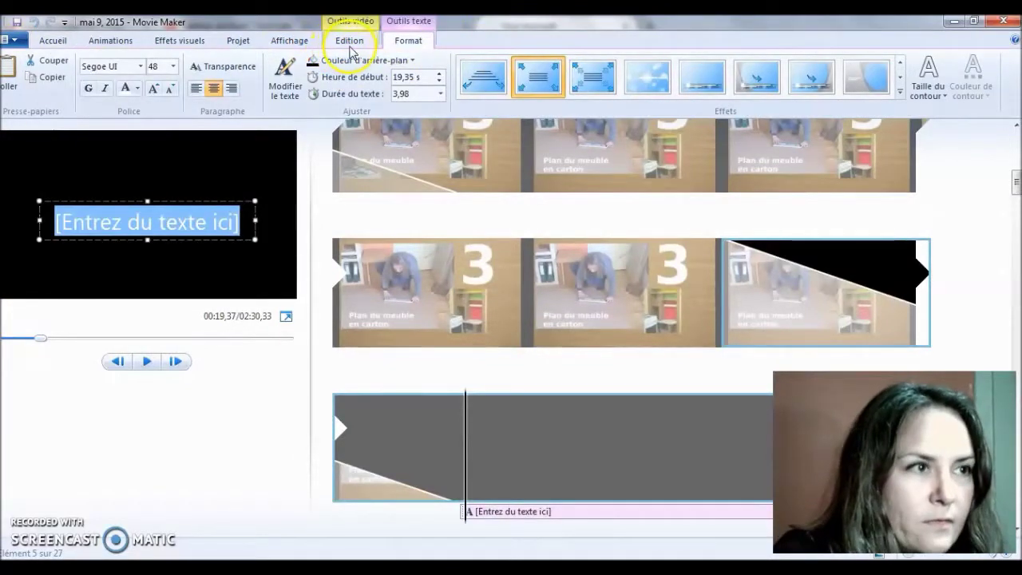
pyautogui.click(350, 41)
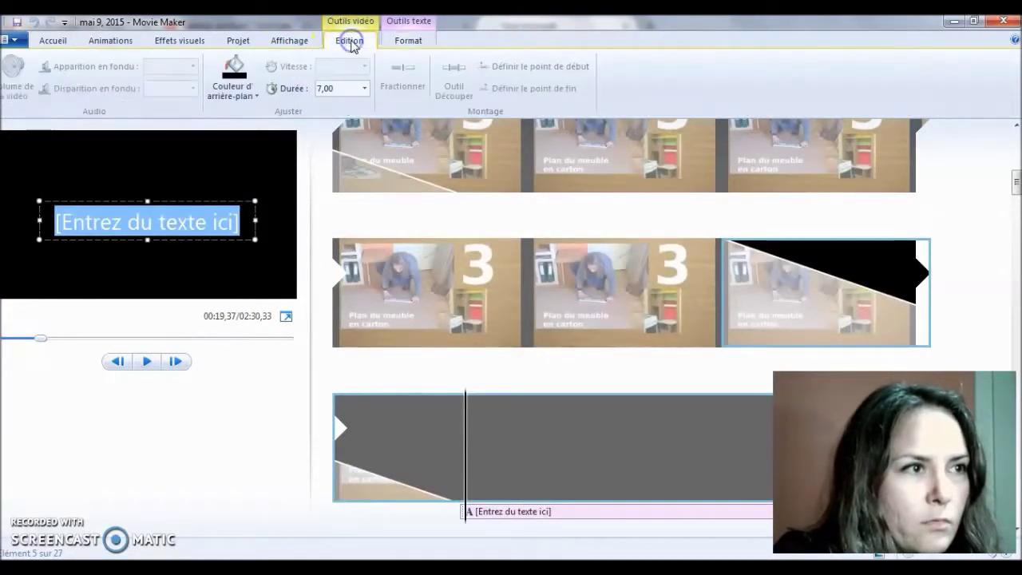
pyautogui.click(365, 88)
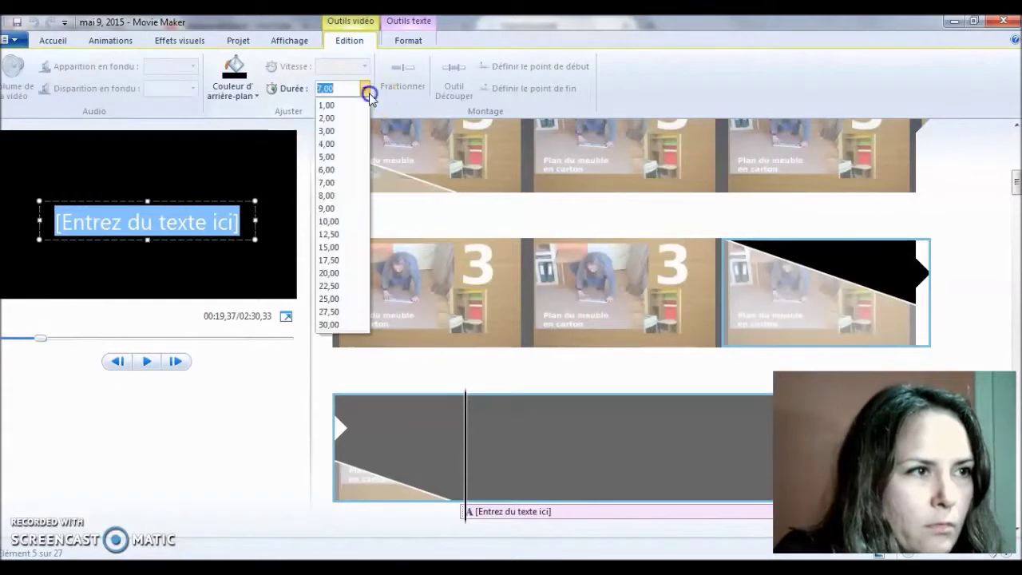
pyautogui.click(328, 106)
# - Replace the placeholder text of the title clip after picture 3 with "assemble"
pyautogui.click(512, 411)
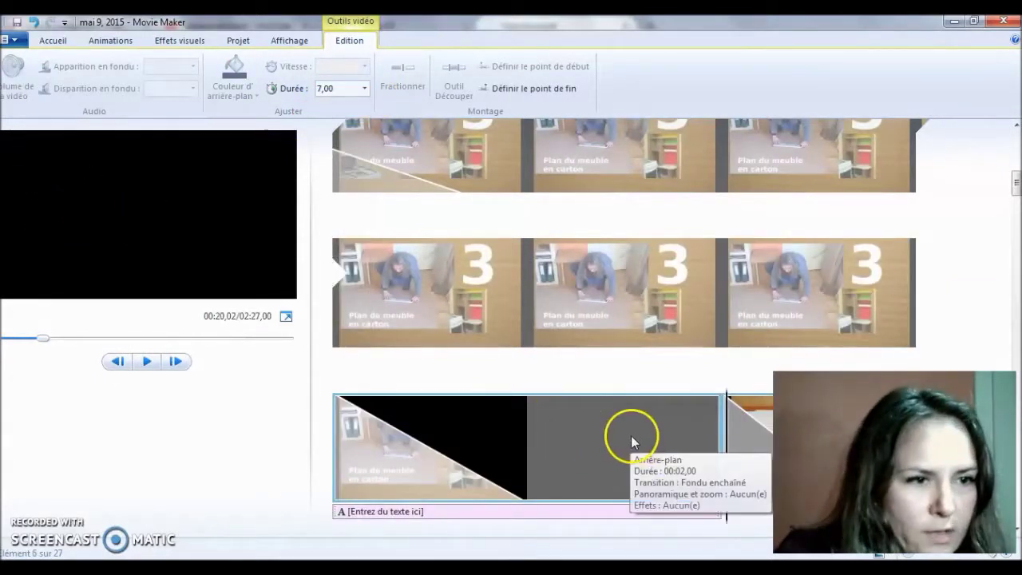
pyautogui.click(503, 441)
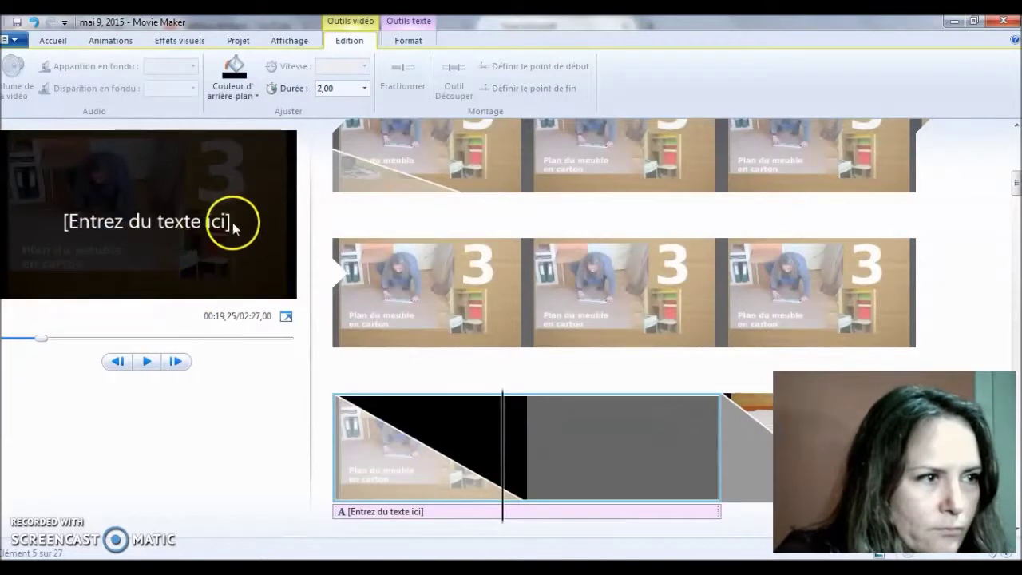
pyautogui.click(239, 222)
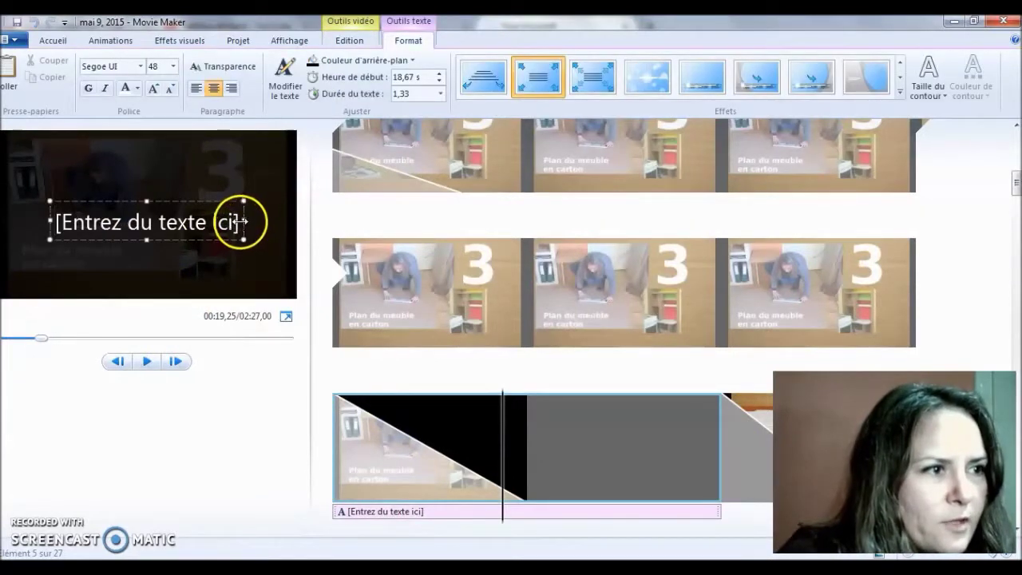
pyautogui.hotkey('ctrl', 'a')
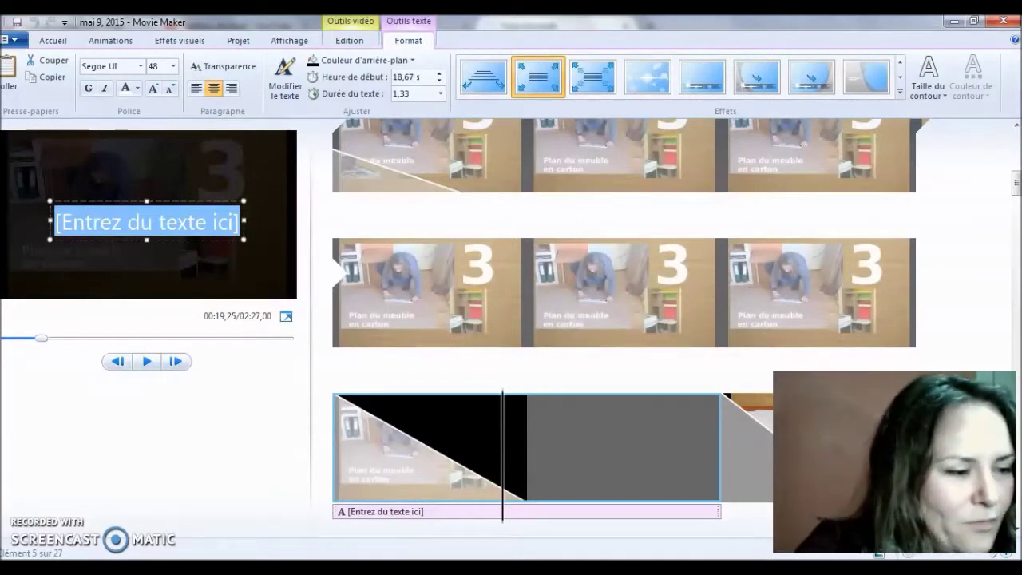
pyautogui.write('assemble')
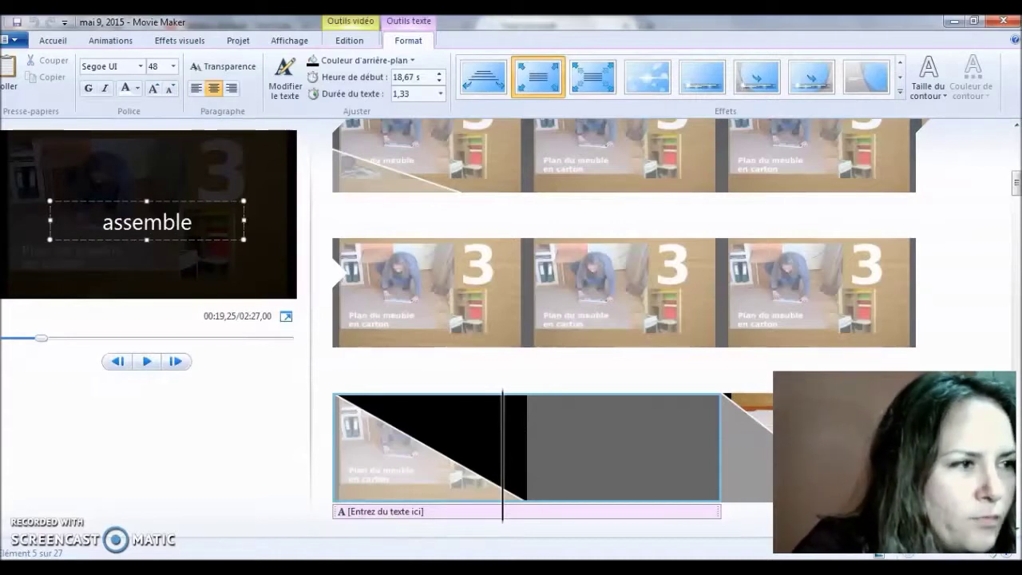
# - Change the text of the title clip after picture 3 to "assemblage du carton"
pyautogui.press('BackSpace')
pyautogui.write('a')
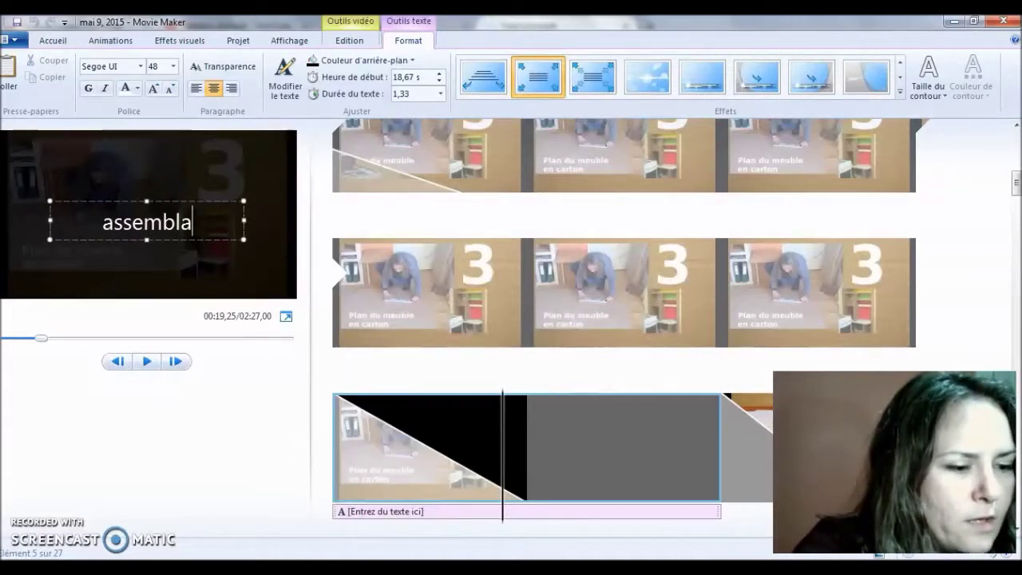
pyautogui.write('e')
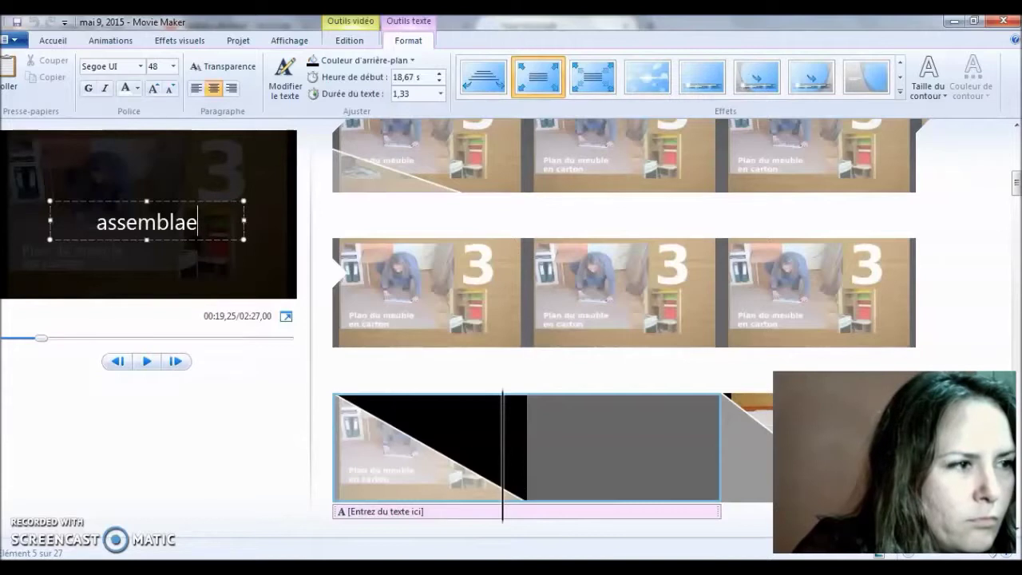
pyautogui.press('BackSpace')
pyautogui.press('BackSpace')
pyautogui.write('ge du')
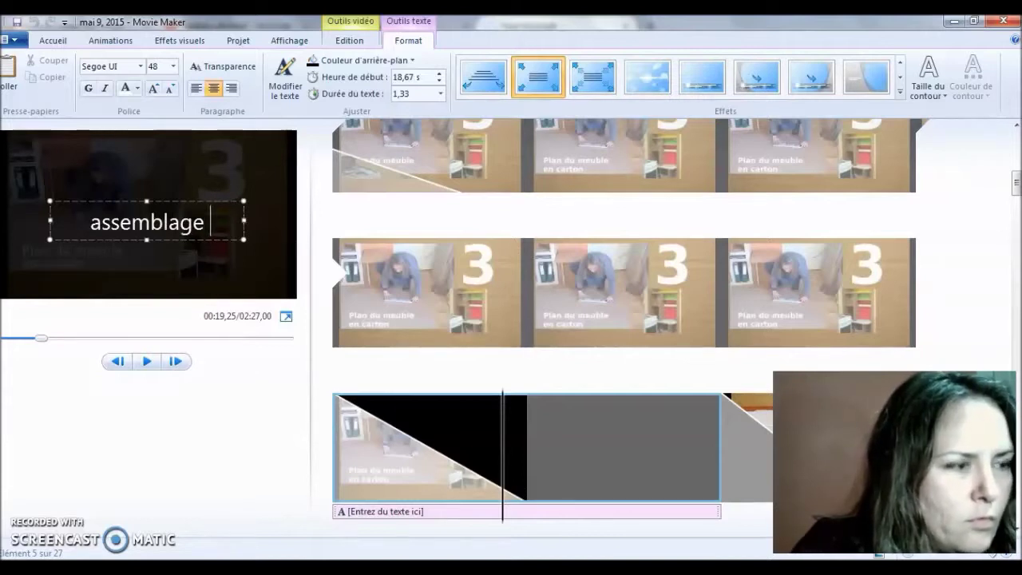
pyautogui.write(' carton')
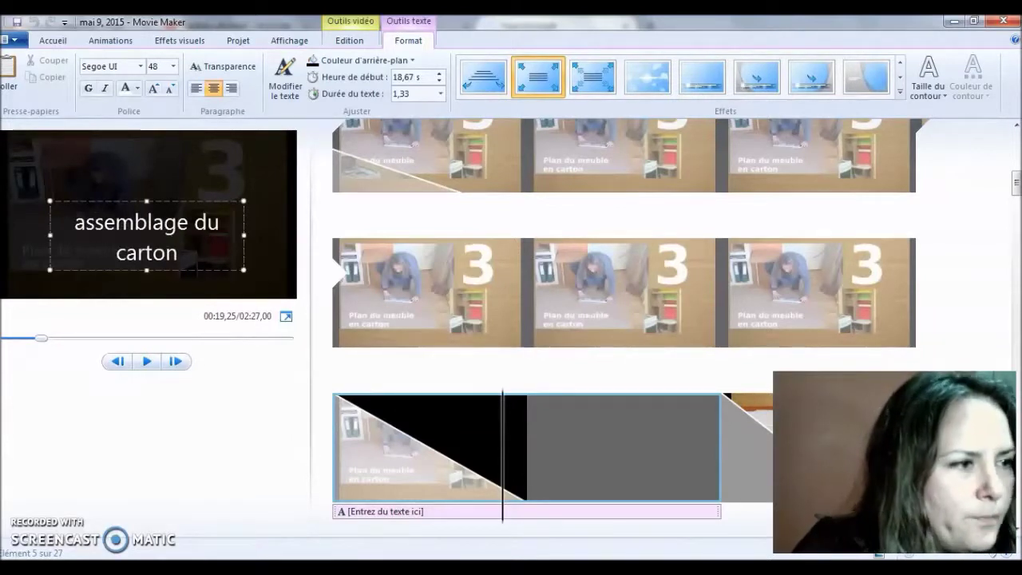
# - Widen the "assemblage du carton" text box so the title fits on one line and raise it towards the frame's upper part
pyautogui.moveTo(48, 235); pyautogui.dragTo(3, 227)
pyautogui.moveTo(50, 201); pyautogui.dragTo(81, 161)
pyautogui.click(100, 221)
pyautogui.click(365, 410)
pyautogui.click(218, 551)
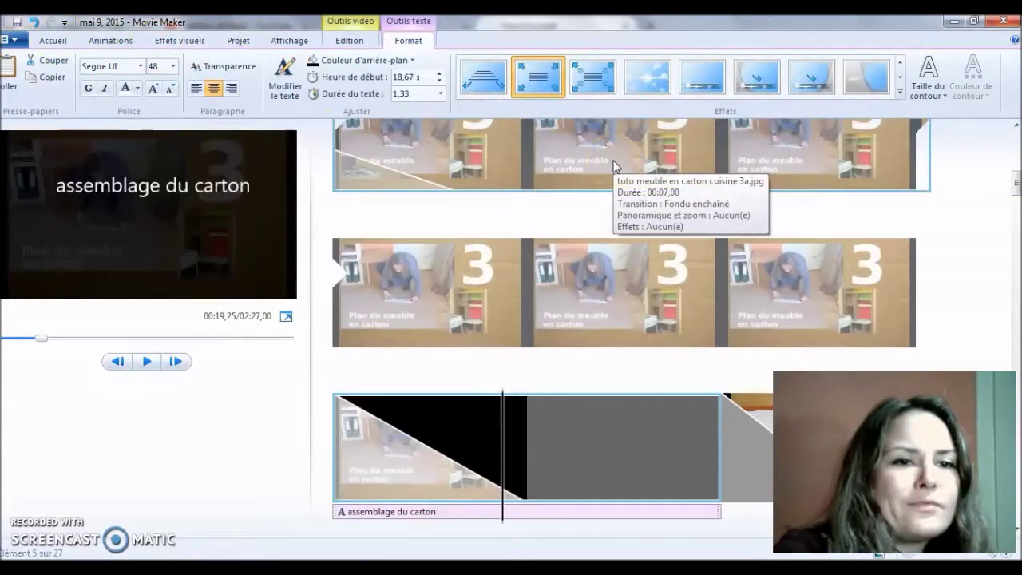
pyautogui.click(560, 89)
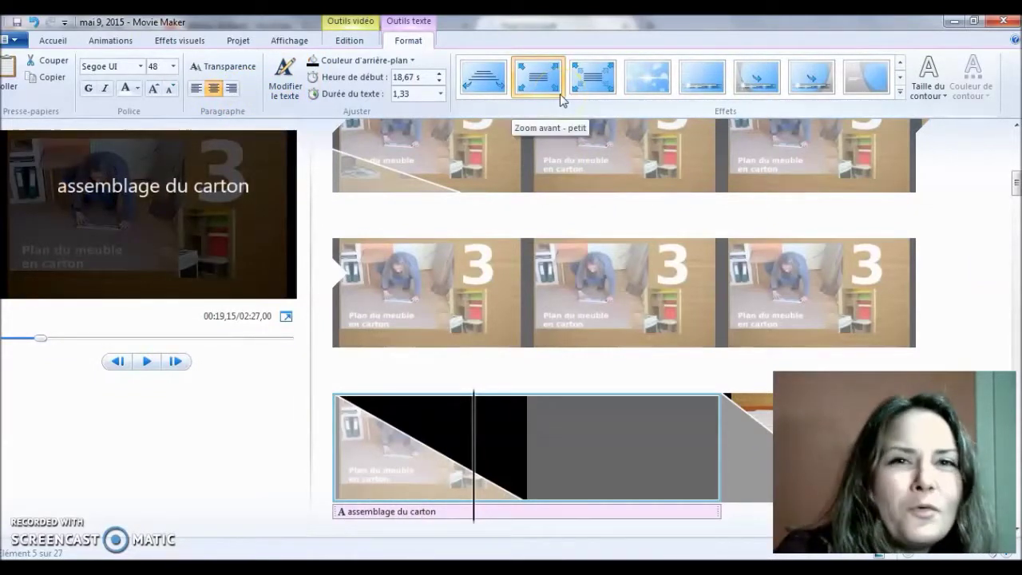
pyautogui.click(170, 73)
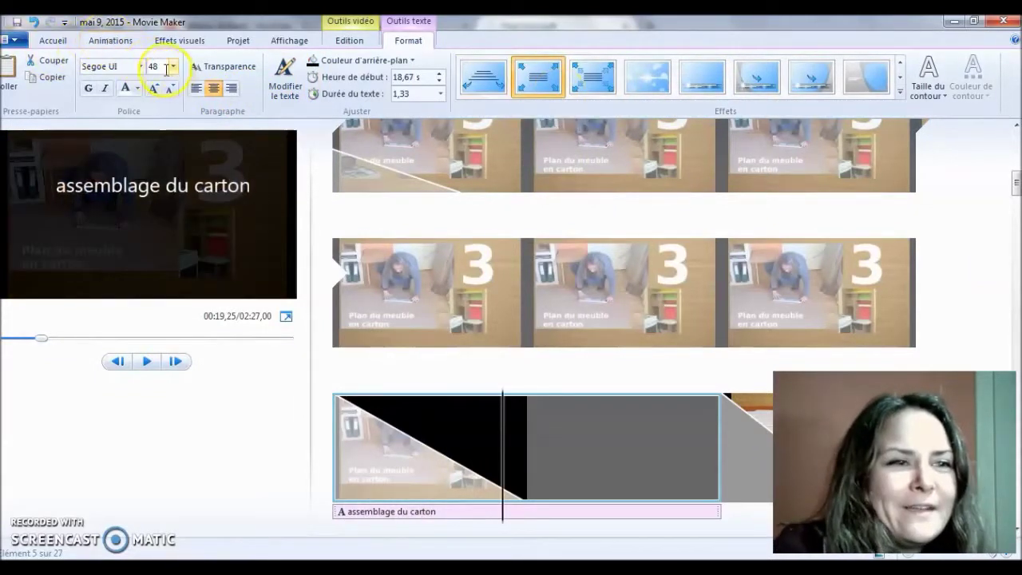
pyautogui.click(122, 40)
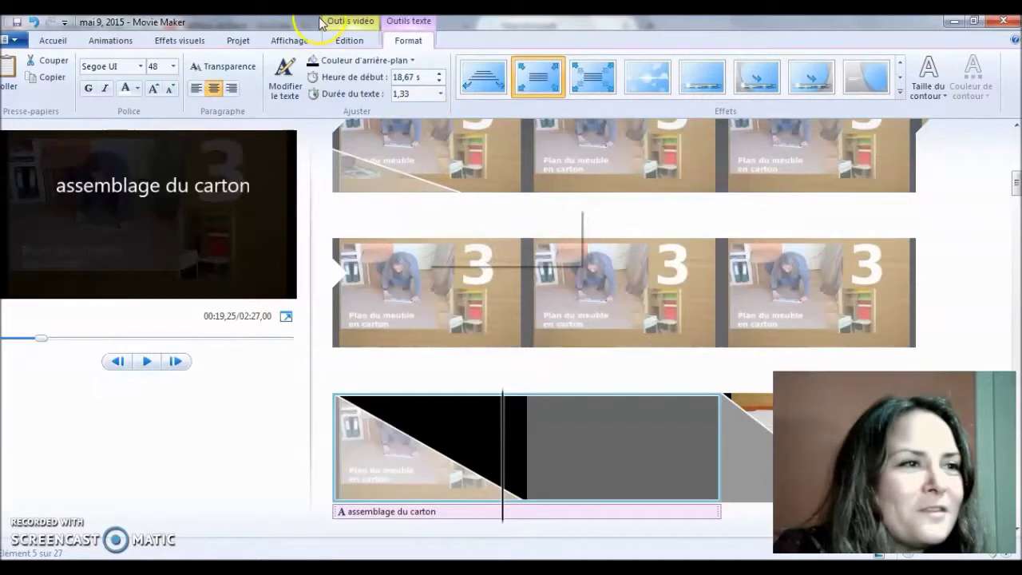
pyautogui.click(354, 41)
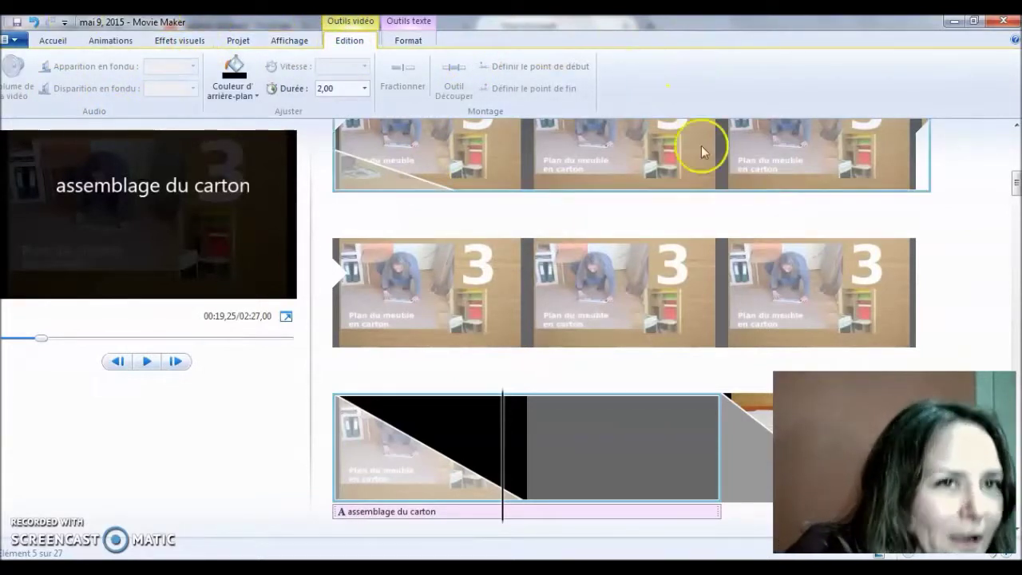
# - Save the film as an MPEG-4/H.264 video in Mes images, named "lescartons de" followed by the creator's first name
pyautogui.click(51, 40)
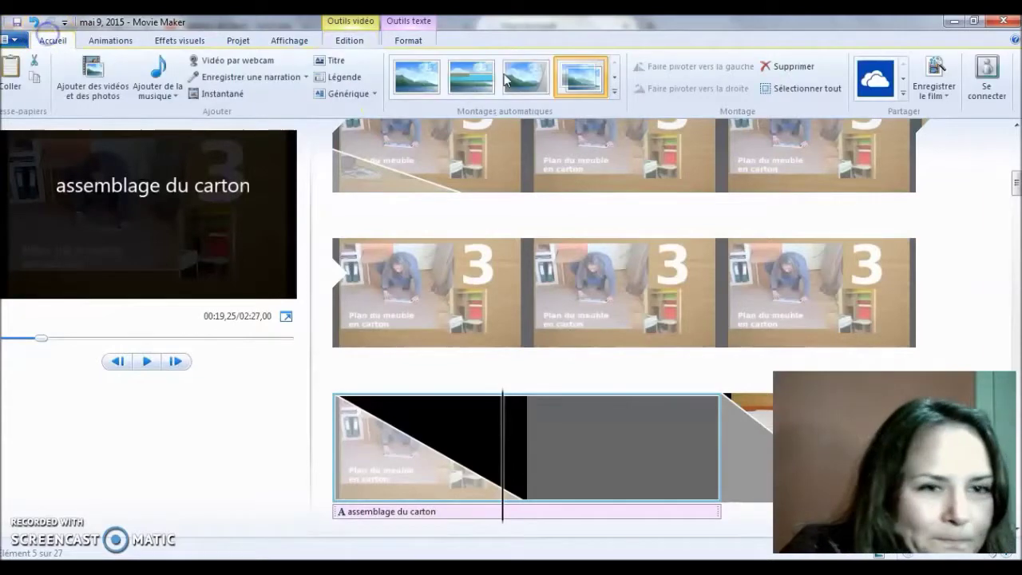
pyautogui.click(934, 70)
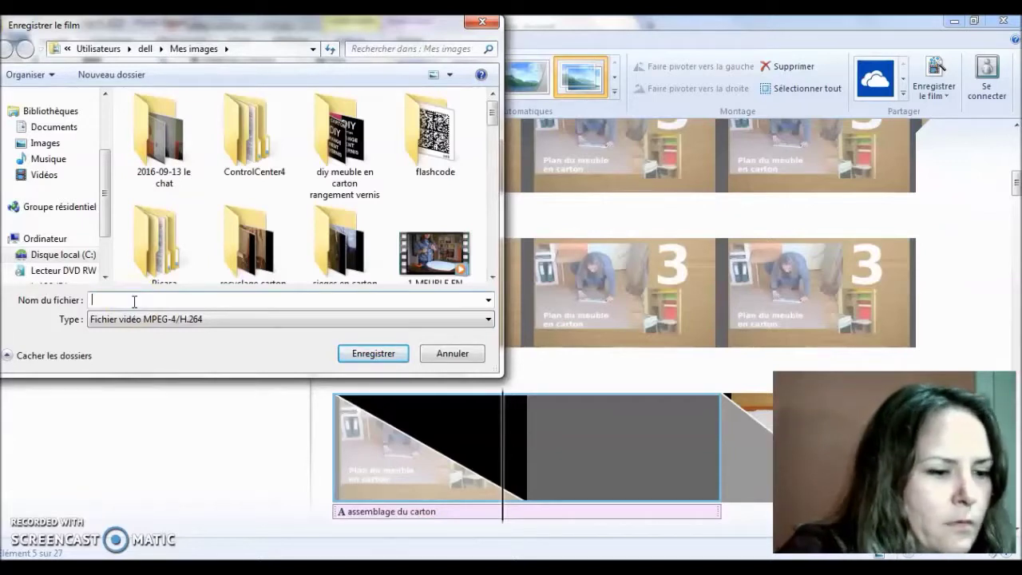
pyautogui.write('lesca')
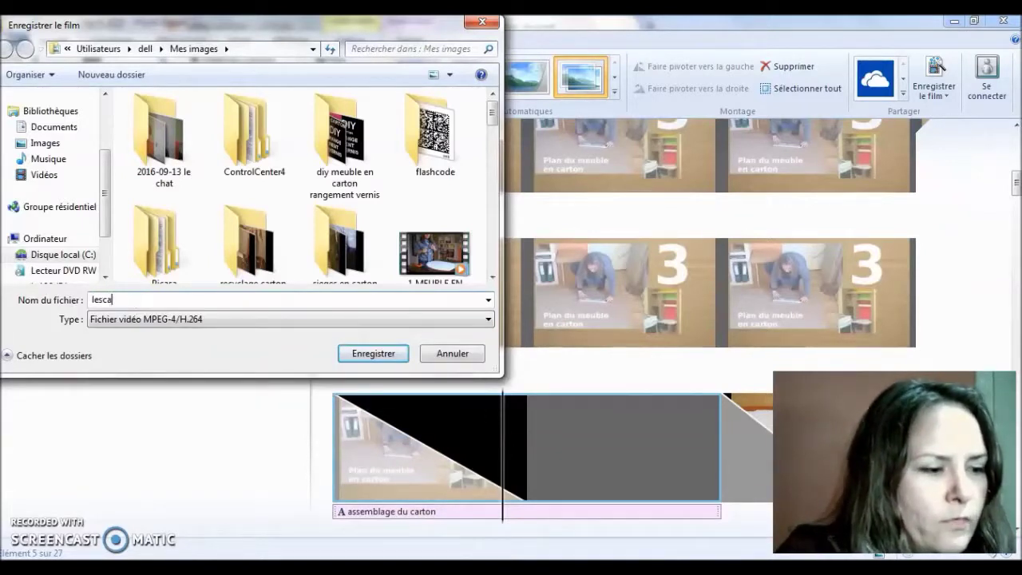
pyautogui.write('rtons de sophie')
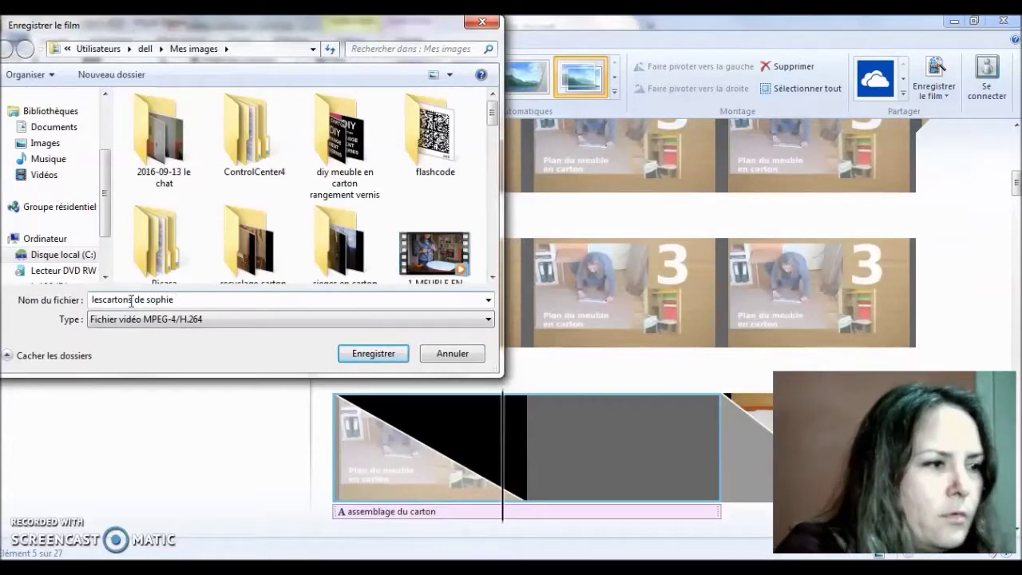
pyautogui.click(388, 360)
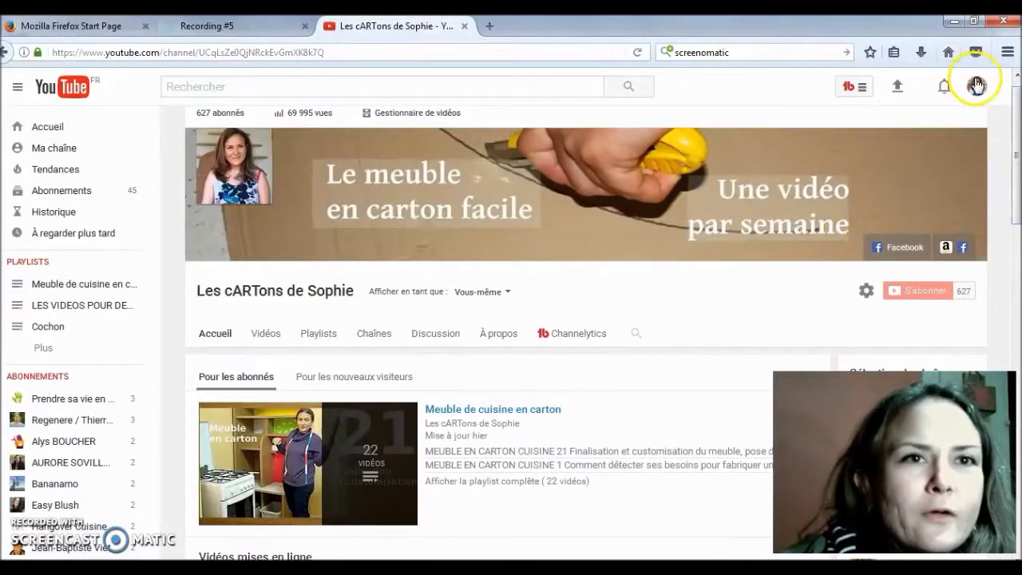
# - Switch to YouTube in the browser, change to the "VOS créations de meuble en carton" account and open the video upload page
pyautogui.click(976, 88)
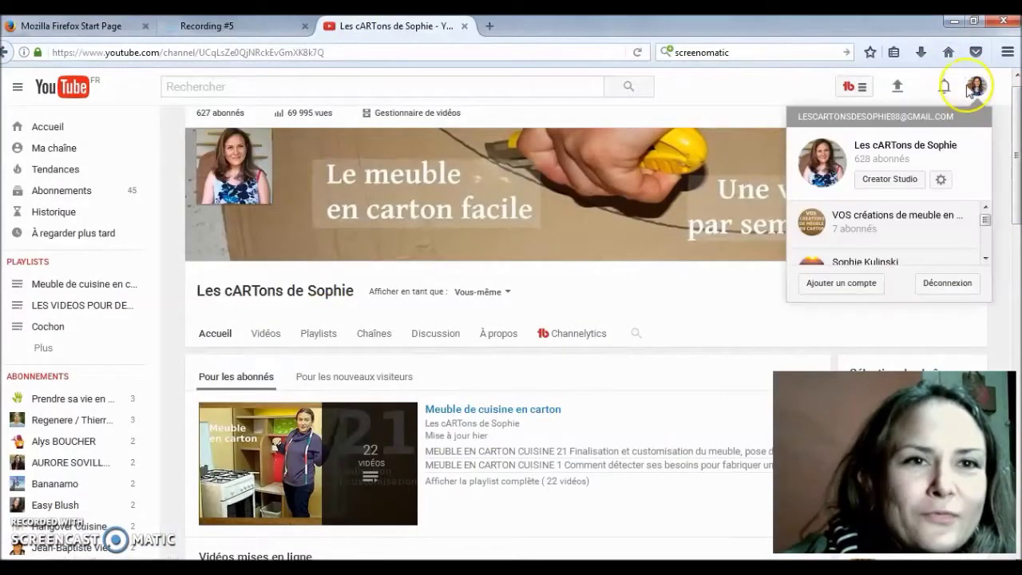
pyautogui.click(844, 220)
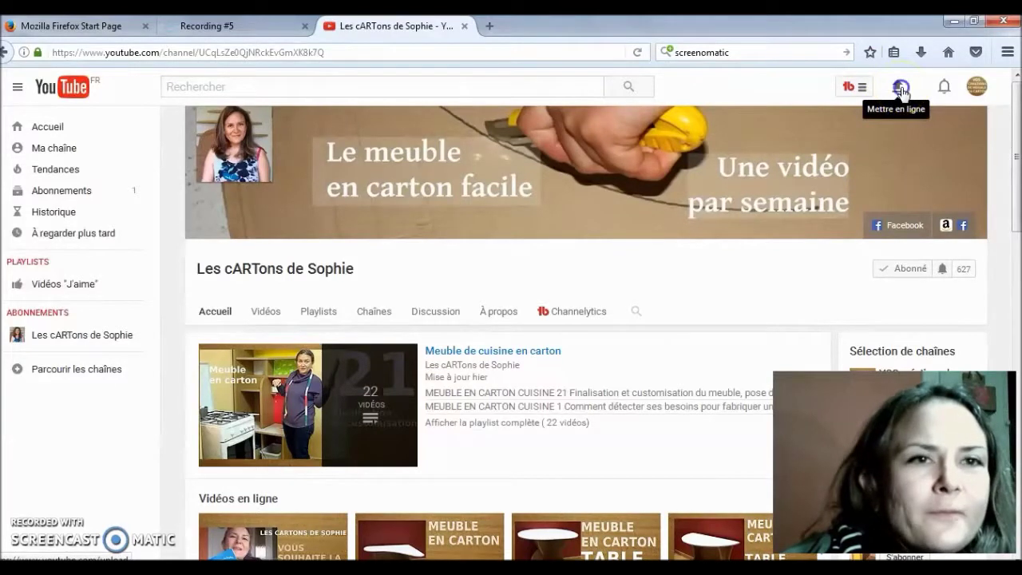
pyautogui.click(901, 90)
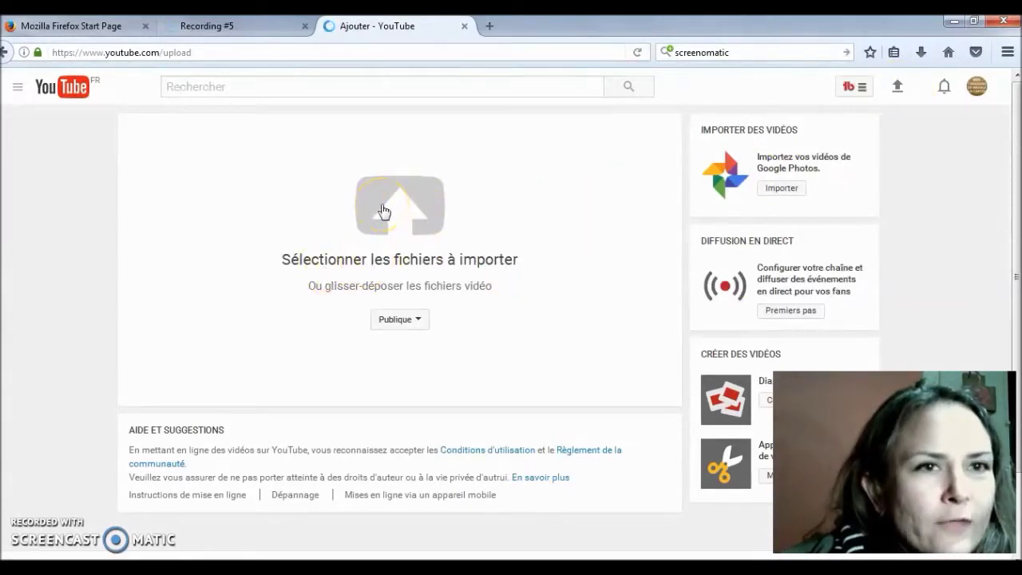
# - Search the Images library for "les" and upload the exported "lescartons de" film bearing the creator's first name
pyautogui.click(382, 209)
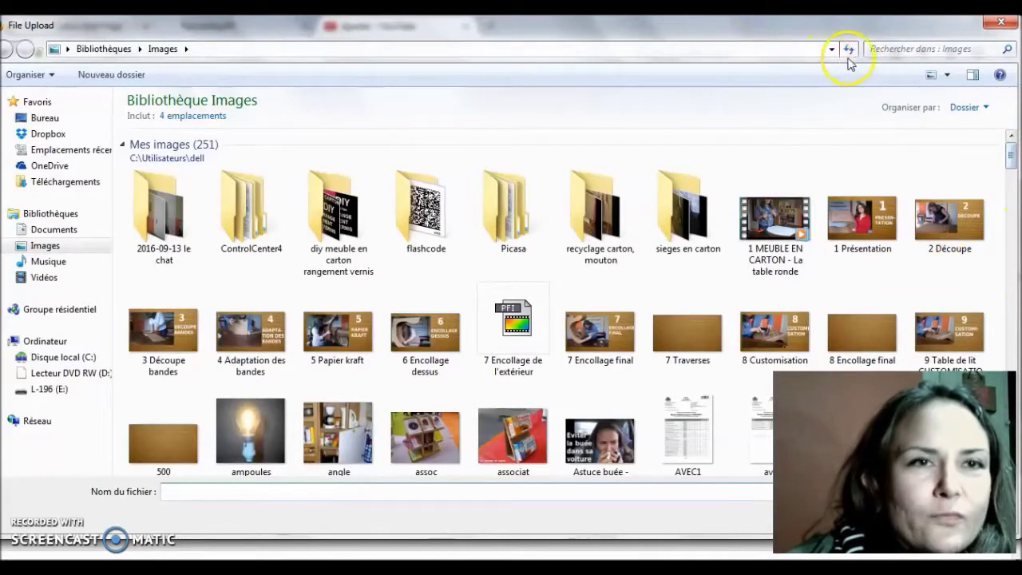
pyautogui.click(879, 49)
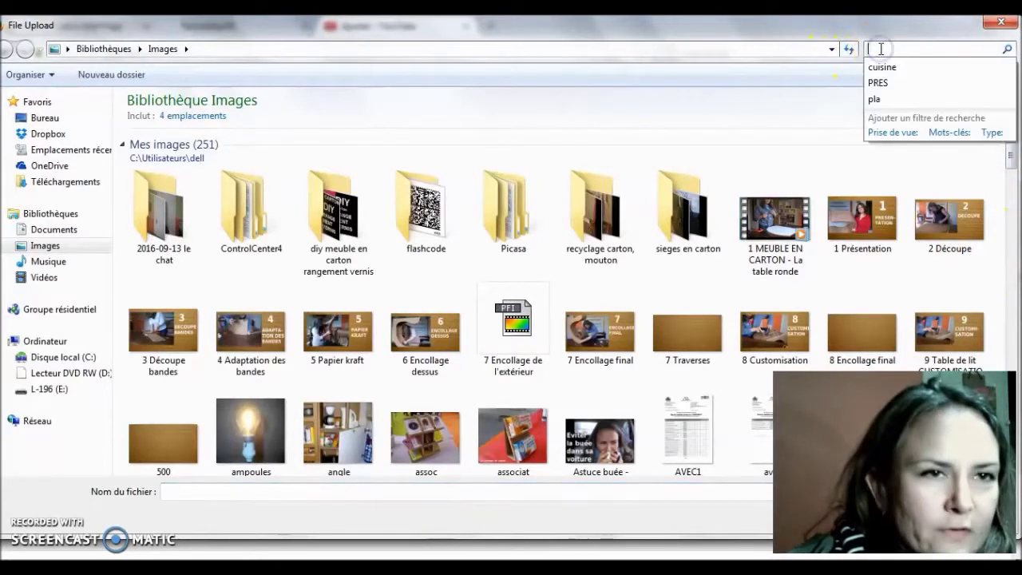
pyautogui.write('le')
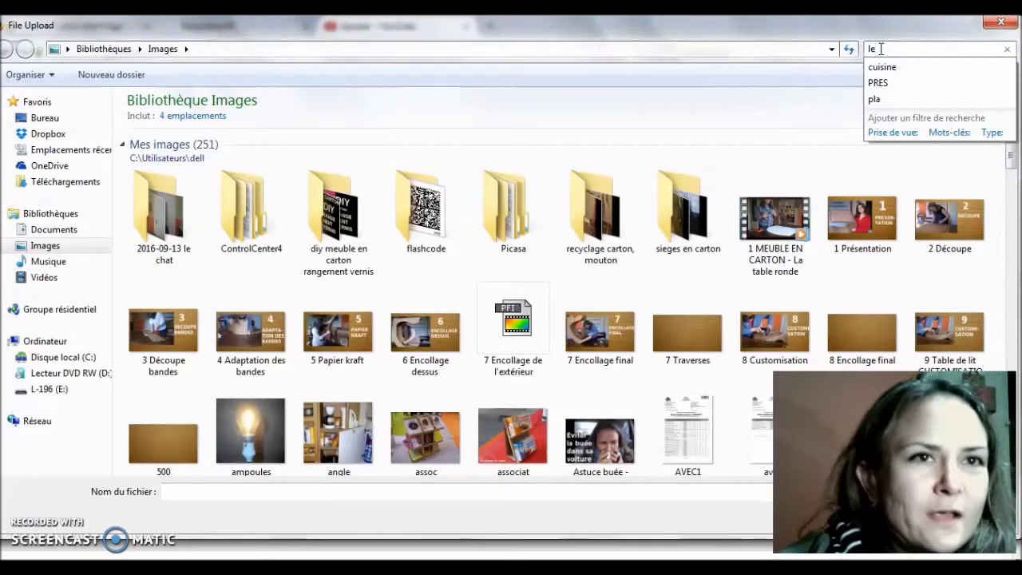
pyautogui.write('s')
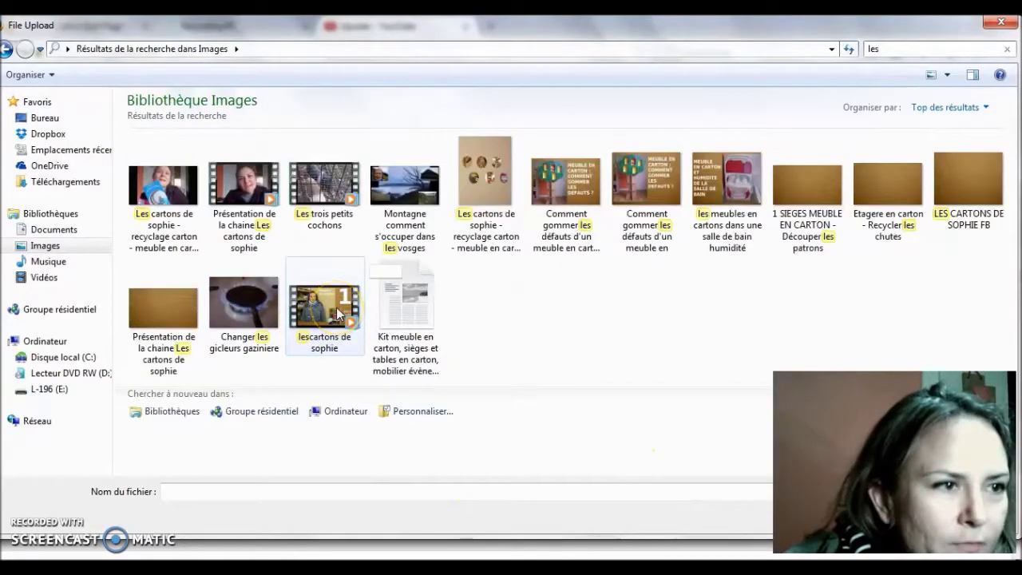
pyautogui.click(336, 308)
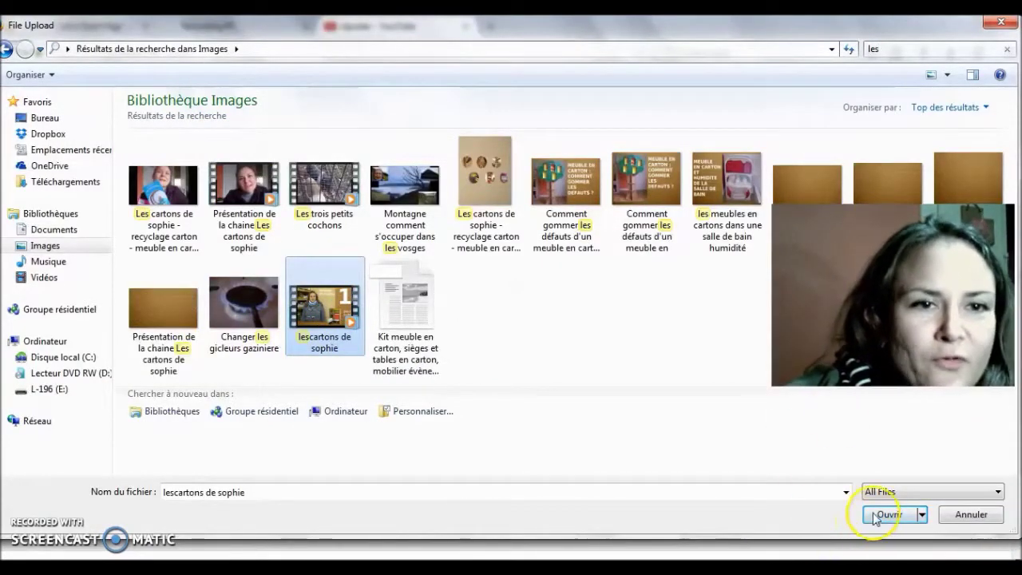
pyautogui.click(887, 515)
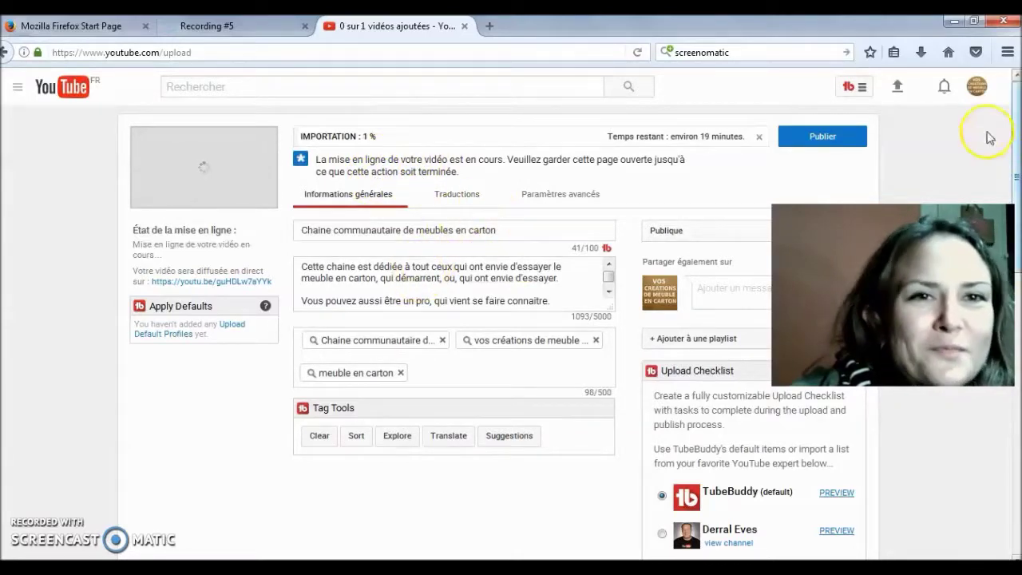
# - Replace the uploaded video's title with "Commment assembler des photos pour faire une petite vidéo"
pyautogui.moveTo(1017, 121)
pyautogui.mouseDown()
pyautogui.moveTo(1017, 259)
pyautogui.moveTo(1018, 127)
pyautogui.mouseUp()
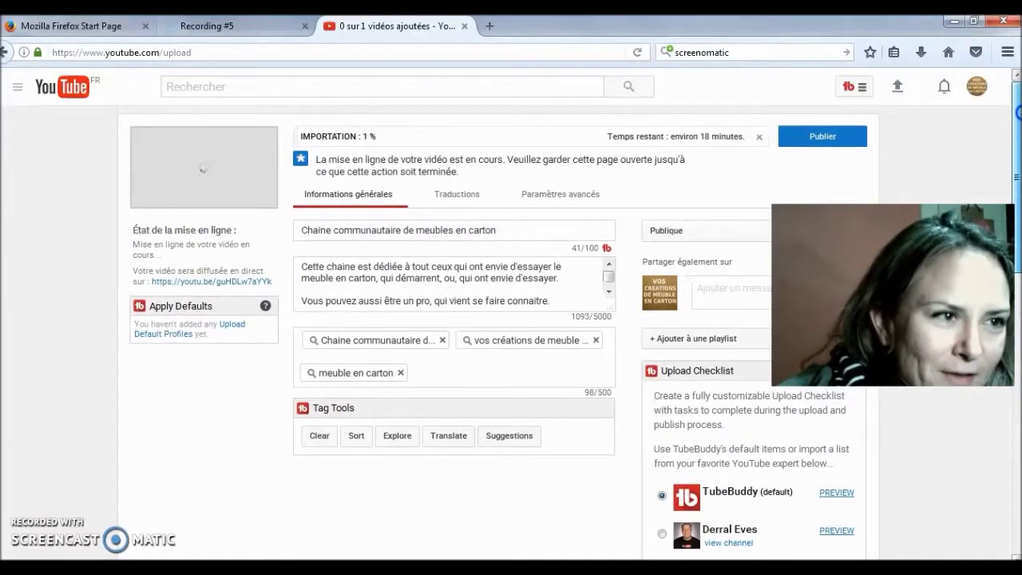
pyautogui.moveTo(497, 230); pyautogui.dragTo(355, 219)
pyautogui.press('BackSpace')
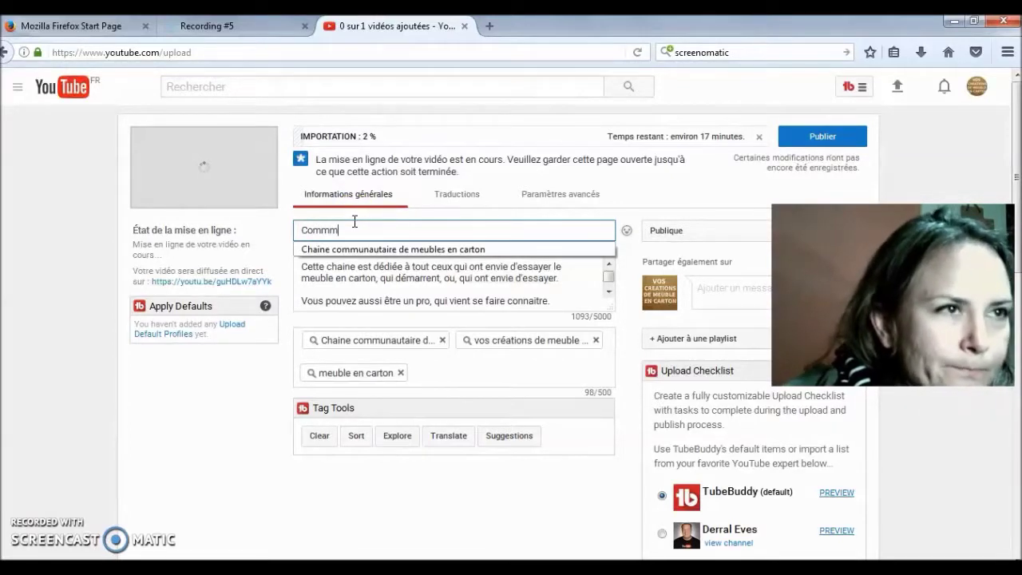
pyautogui.write('ommment assembler des photo')
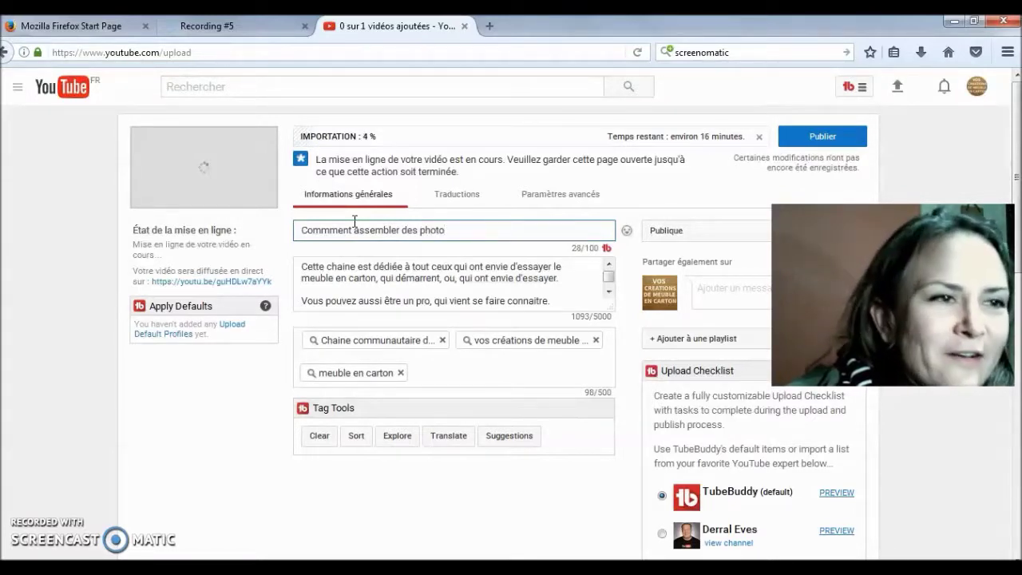
pyautogui.write('petite vidéo')
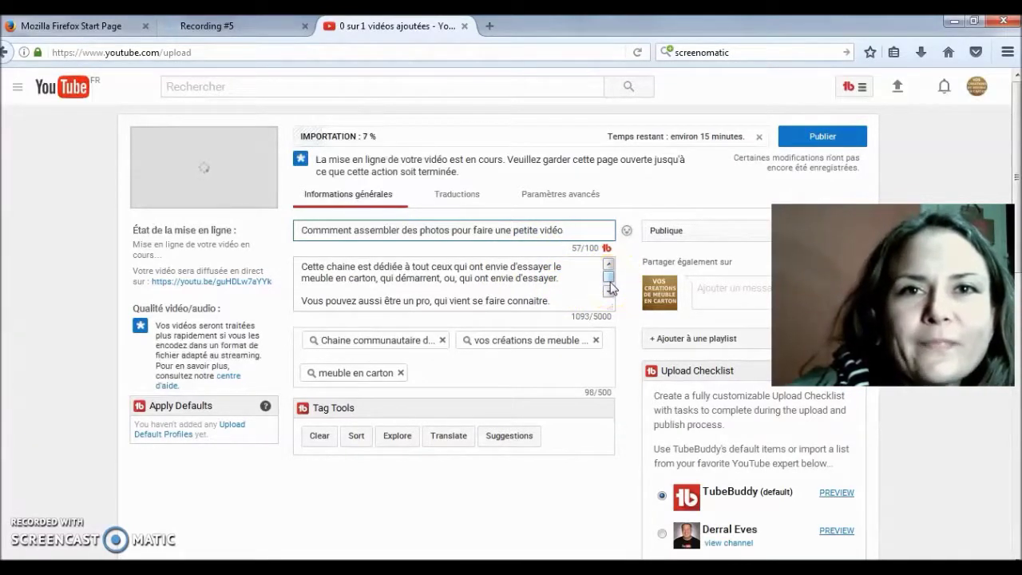
# - Read through the video's prefilled description about the community channel
pyautogui.click(610, 283)
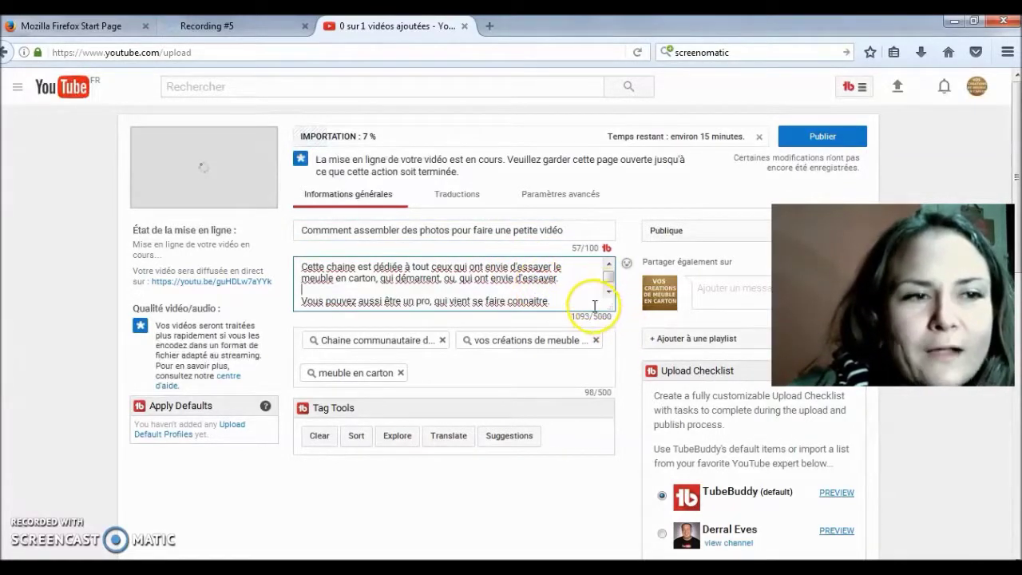
pyautogui.click(607, 266)
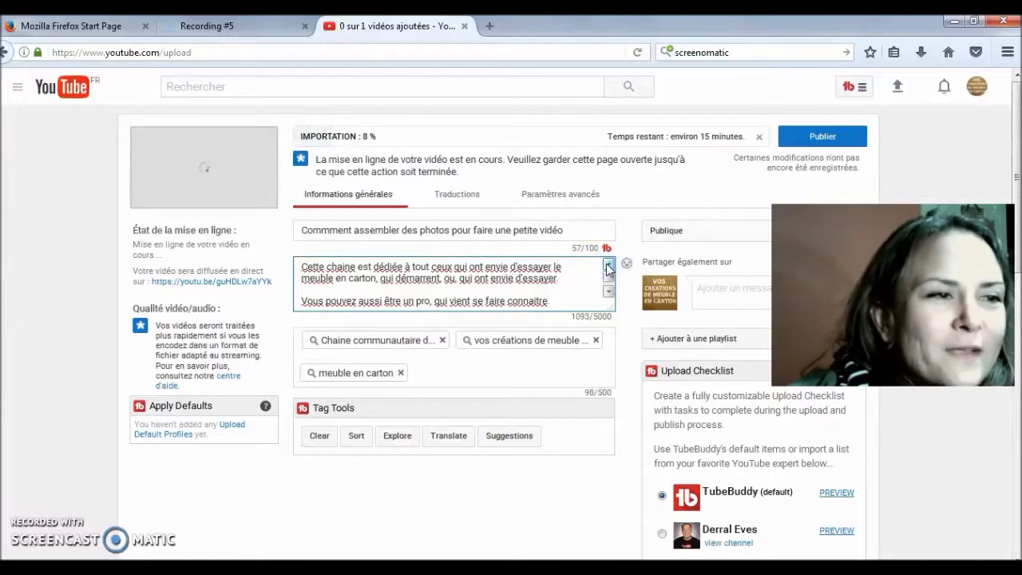
pyautogui.click(302, 265)
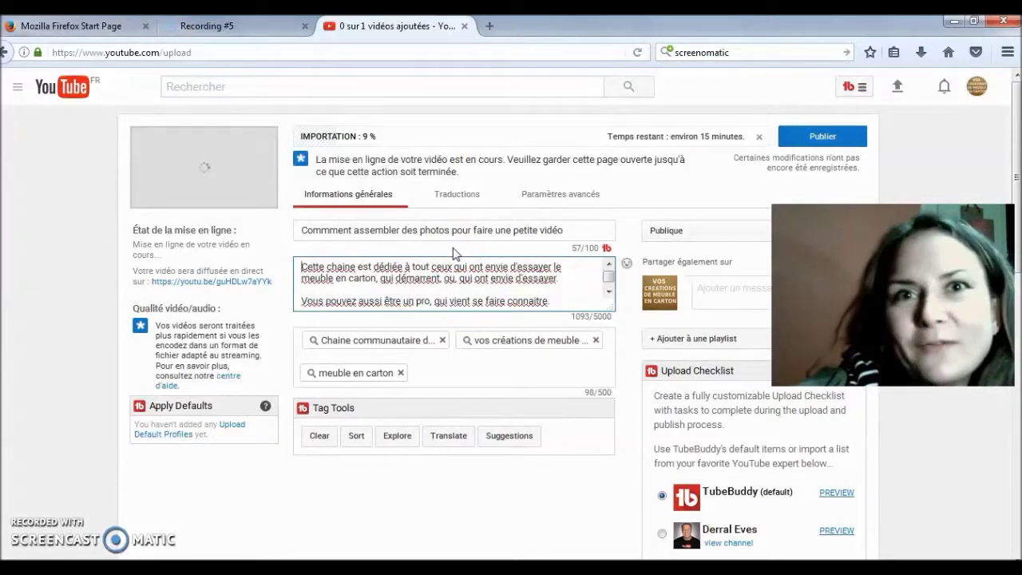
pyautogui.click(607, 292)
pyautogui.click(607, 293)
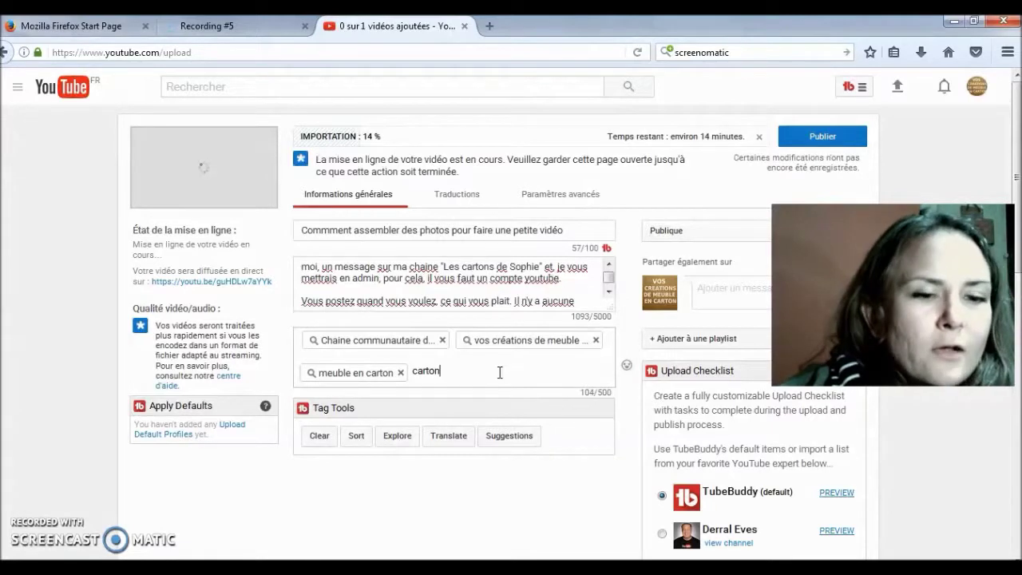
# - Add the tags "carton" and "meuble carton" to the video and replace the latter with "meuble"
pyautogui.press('Return')
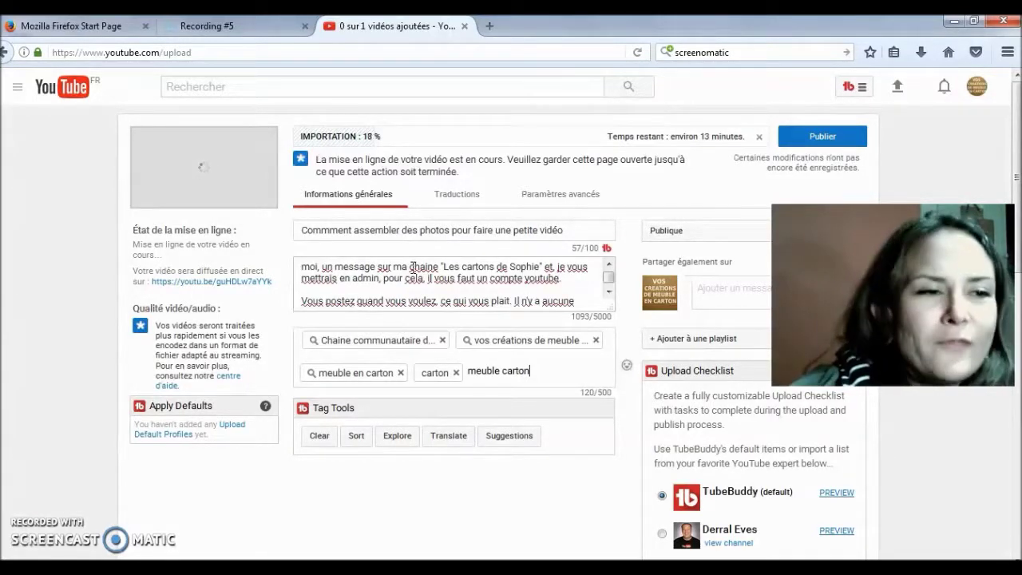
pyautogui.press('Return')
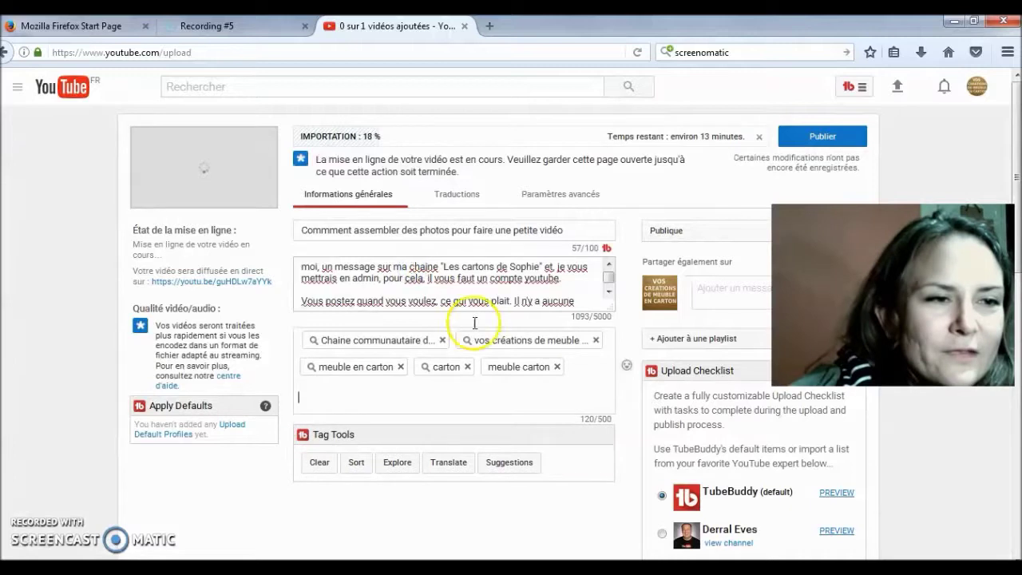
pyautogui.click(557, 366)
pyautogui.click(501, 374)
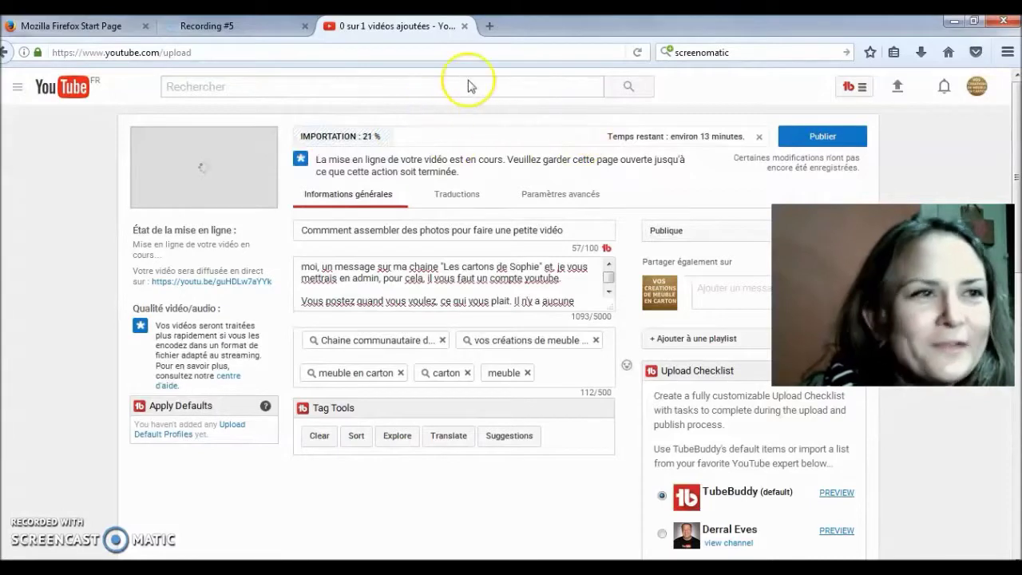
# - Open the channel dashboard in a new tab, load the YouTube home page there, and return to the upload page
pyautogui.click(489, 28)
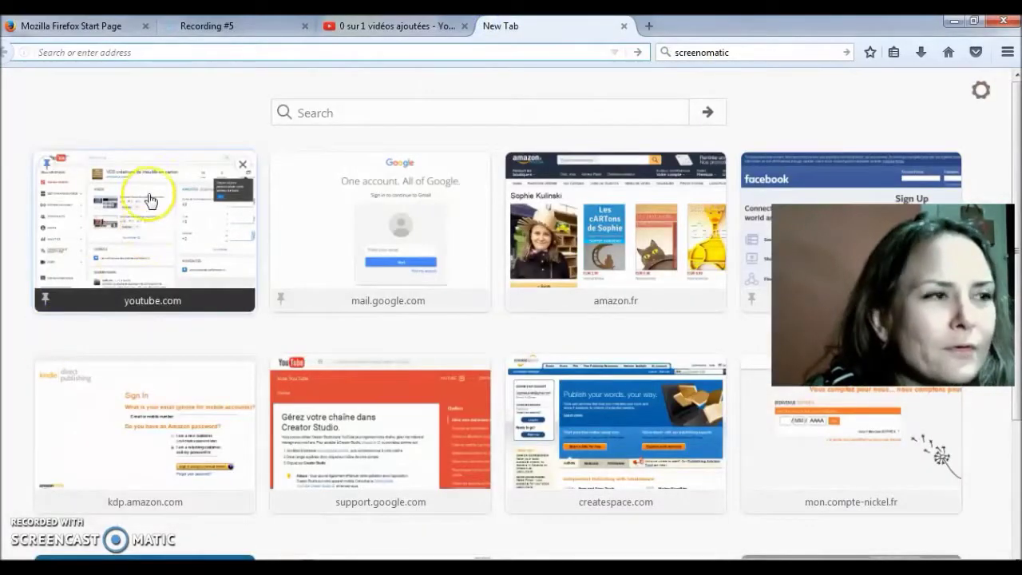
pyautogui.click(149, 205)
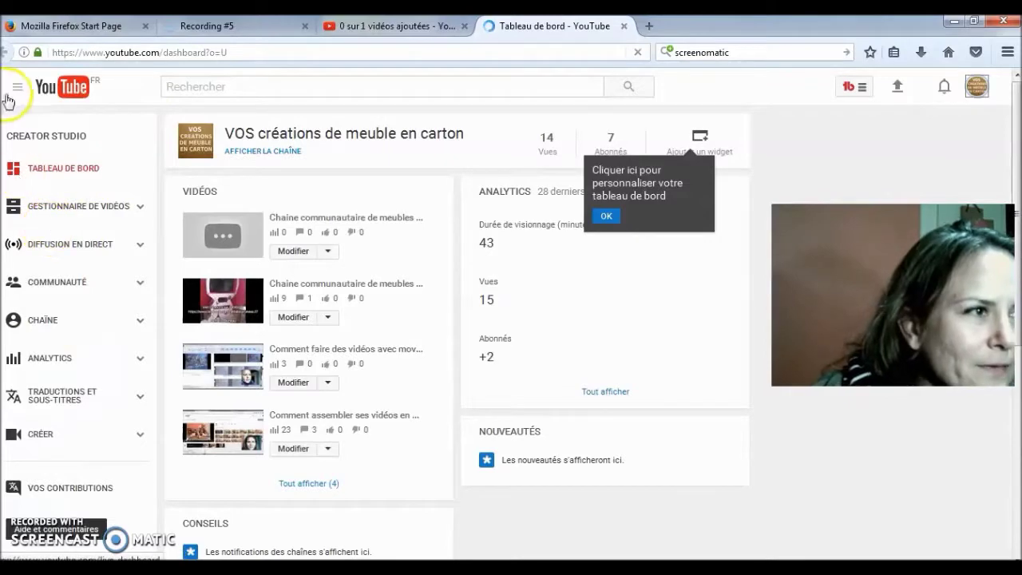
pyautogui.click(48, 88)
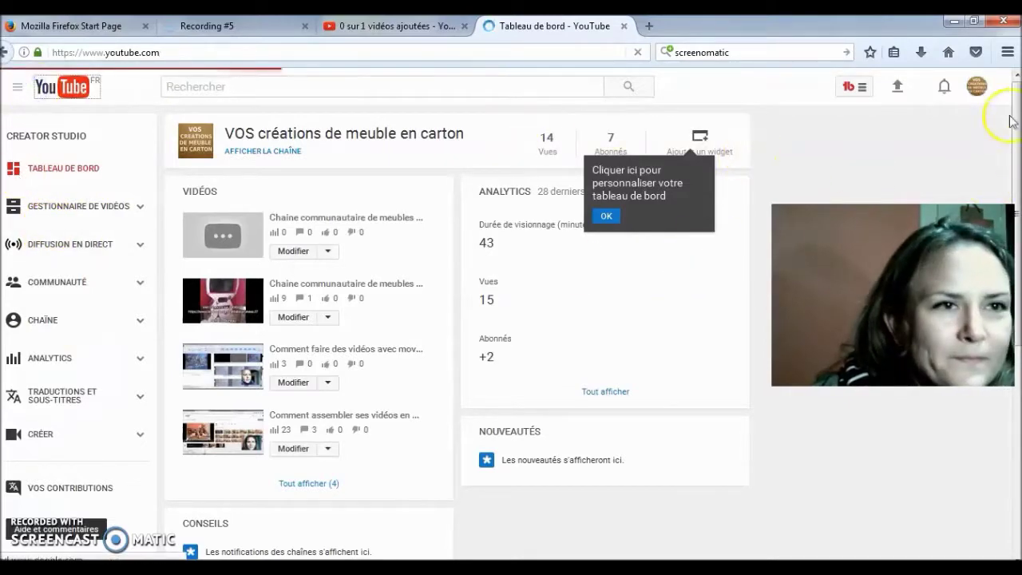
pyautogui.click(327, 28)
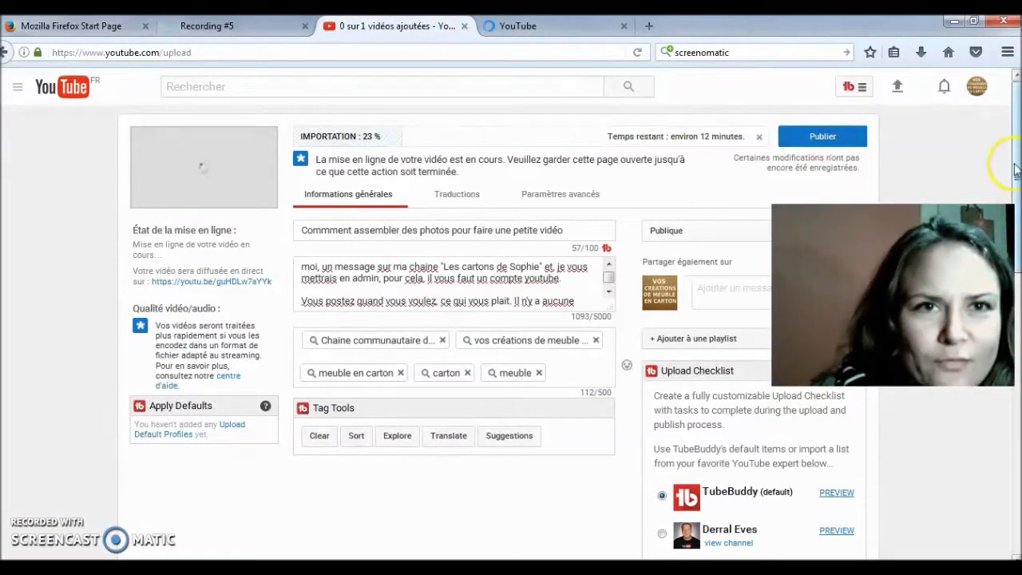
# - Set the uploading video's visibility to "Non répertoriée"
pyautogui.moveTo(1016, 164)
pyautogui.mouseDown()
pyautogui.moveTo(1016, 231)
pyautogui.moveTo(1017, 184)
pyautogui.mouseUp()
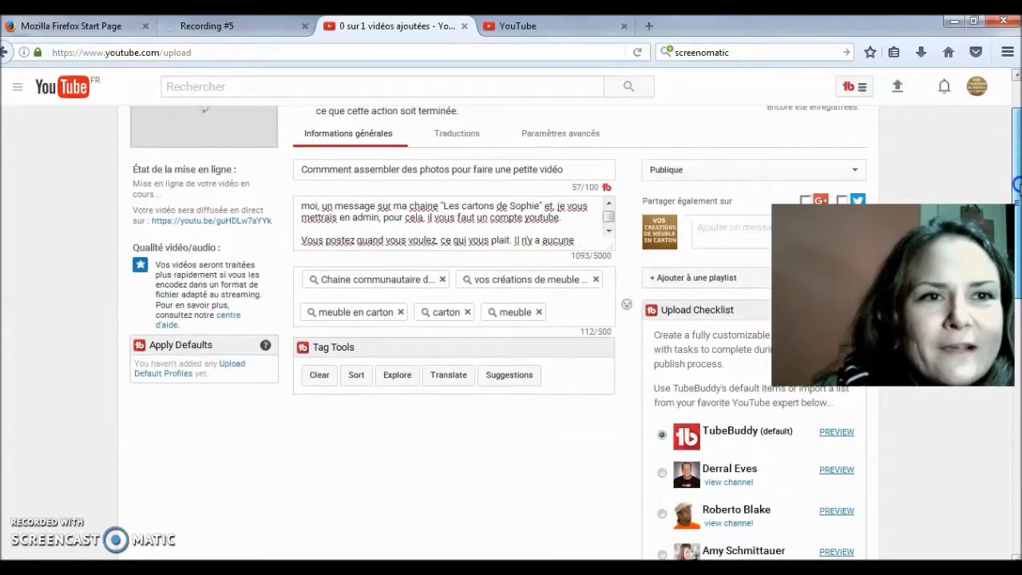
pyautogui.click(855, 171)
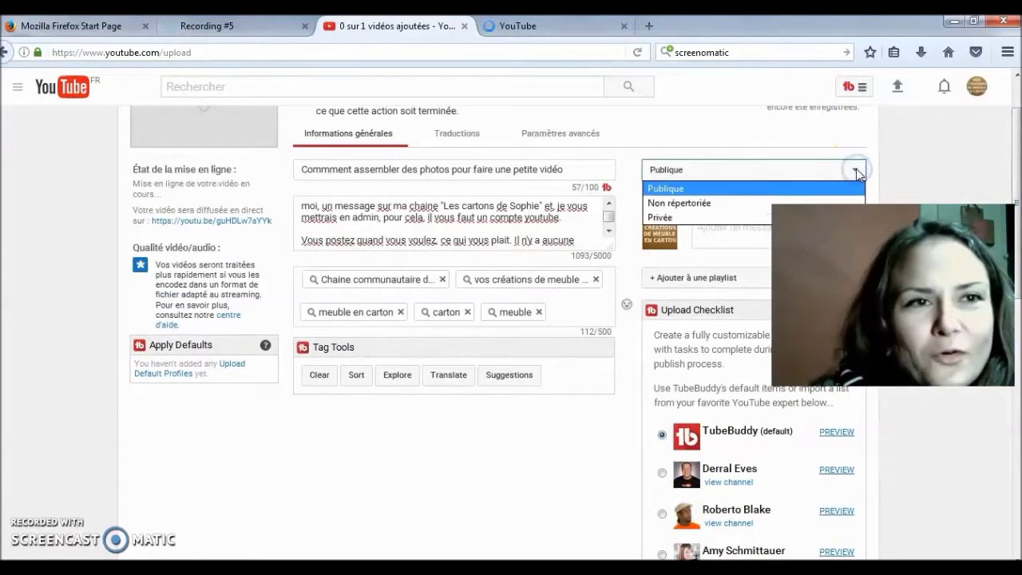
pyautogui.click(728, 206)
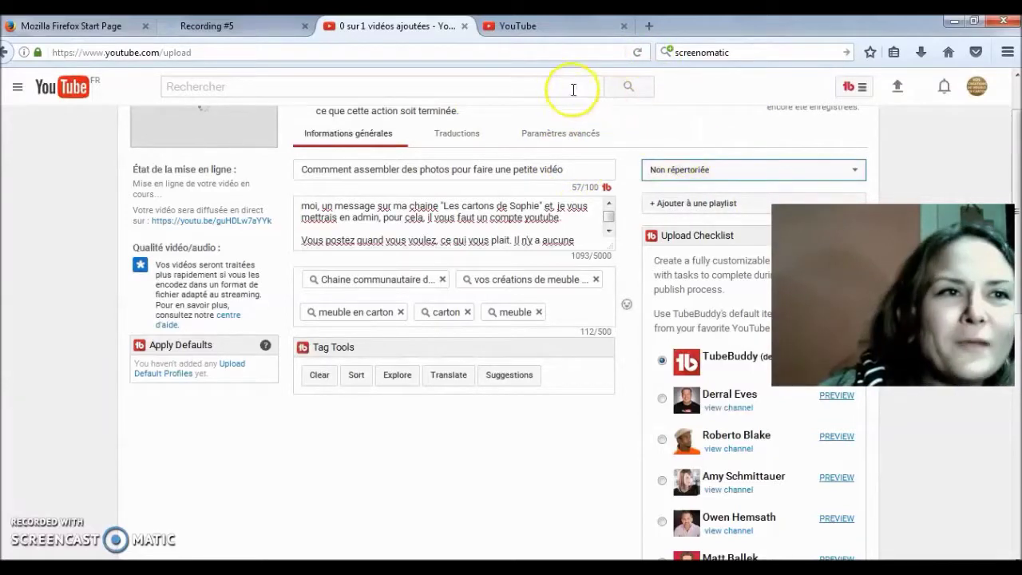
# - Open the video "DIY COMMENT FABRIQUER UN DRESSING" from the YouTube history and copy its tags
pyautogui.click(562, 25)
pyautogui.scroll(-5, 344, 351)
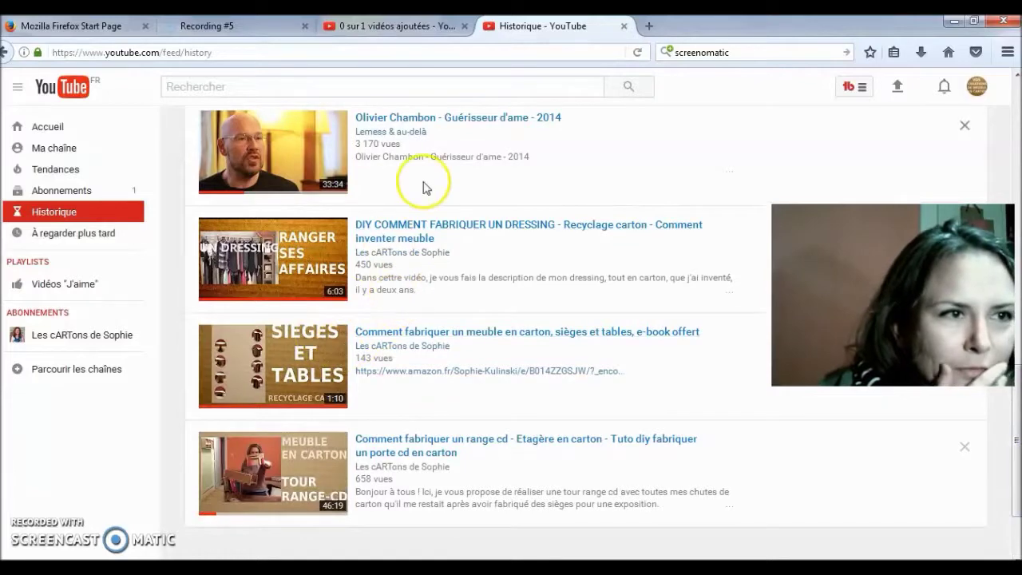
pyautogui.click(430, 227)
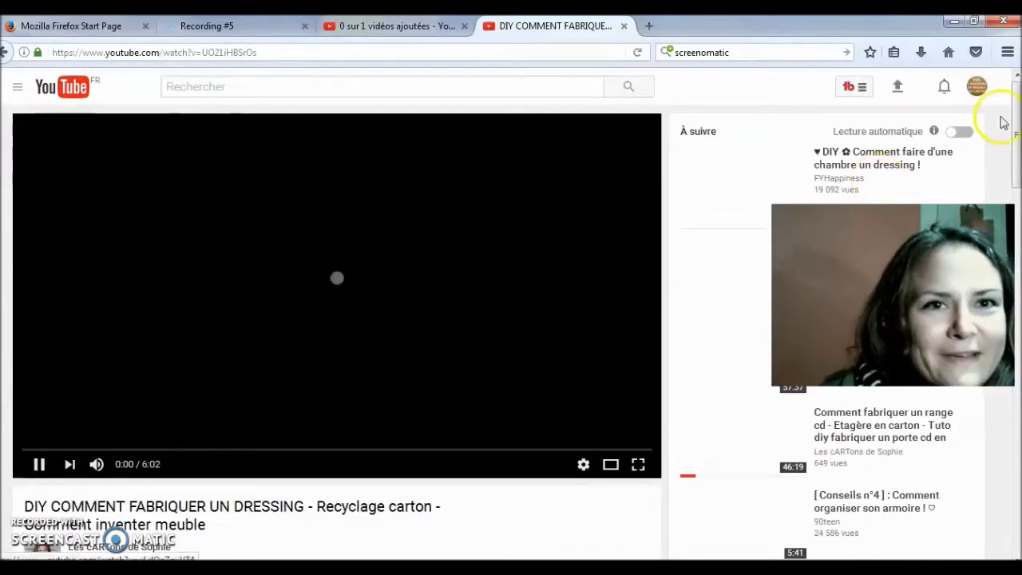
pyautogui.moveTo(1008, 114); pyautogui.dragTo(1015, 243)
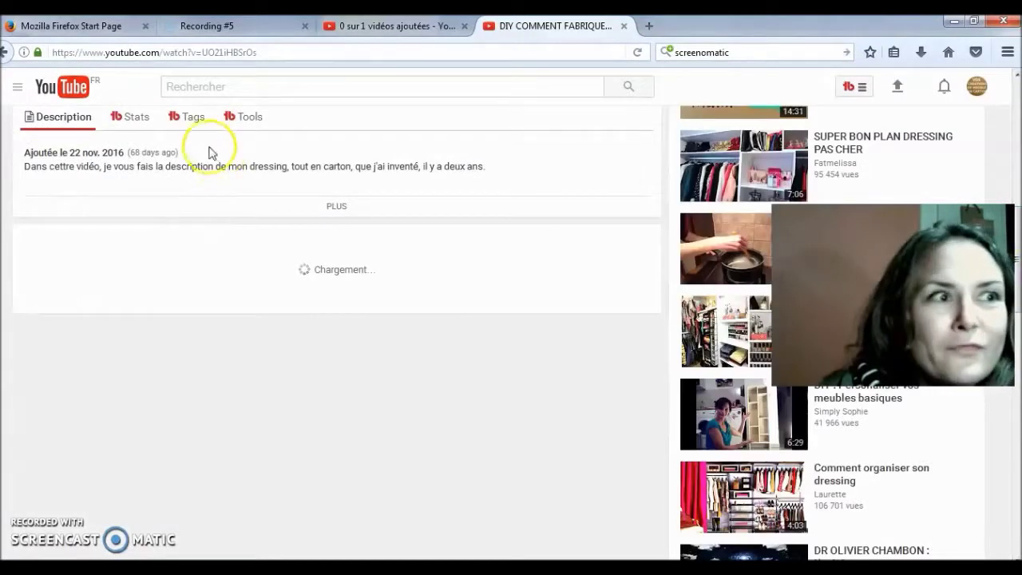
pyautogui.click(192, 122)
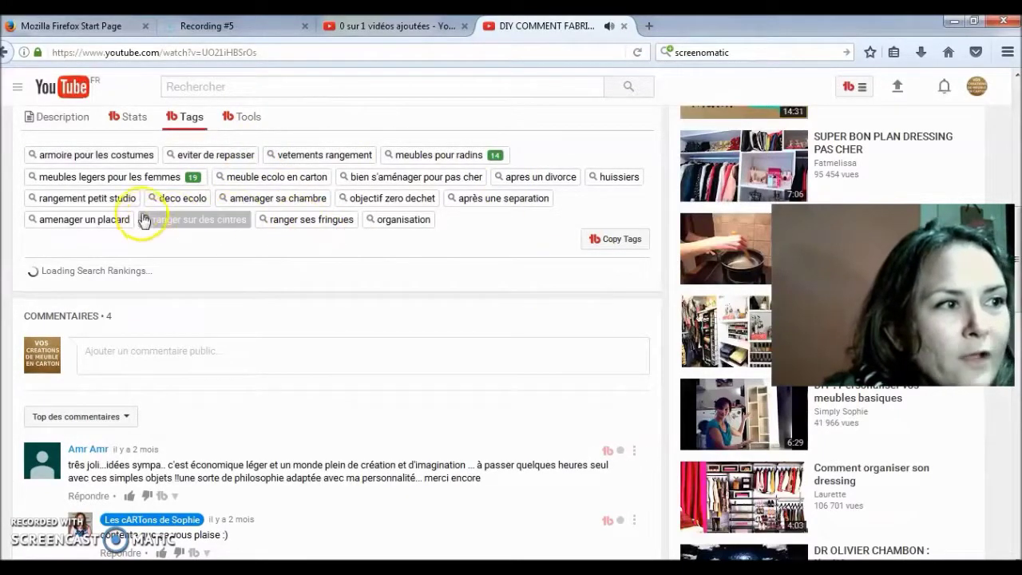
pyautogui.click(628, 248)
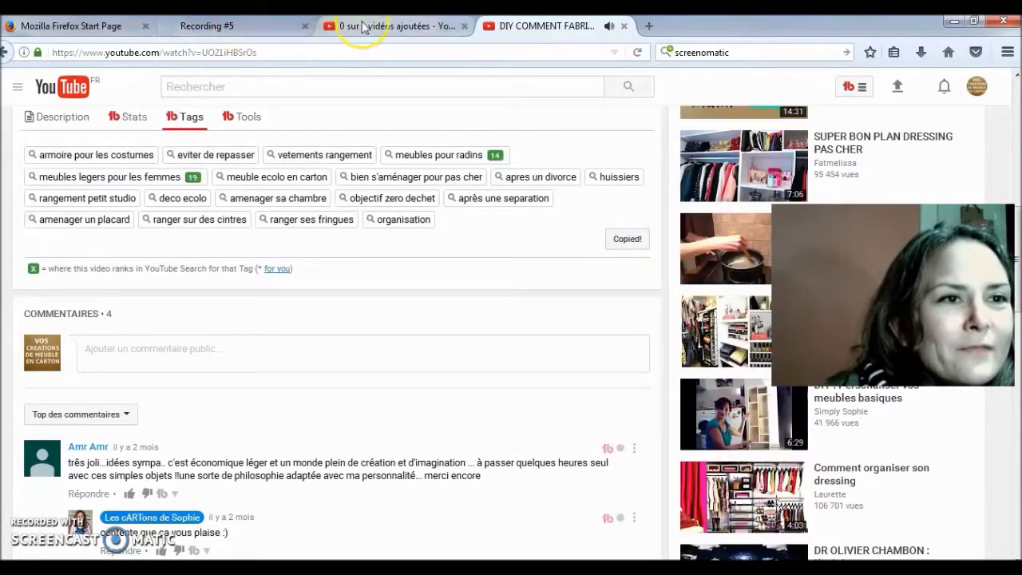
# - Paste the copied dressing video tags after "meuble" in the upload's tags and close the dressing video
pyautogui.click(362, 27)
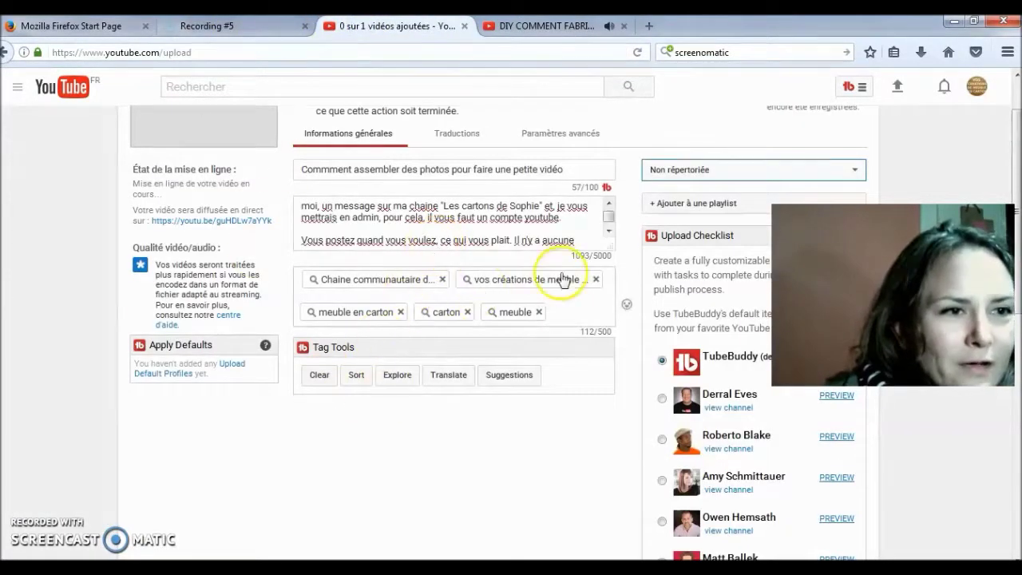
pyautogui.click(554, 309)
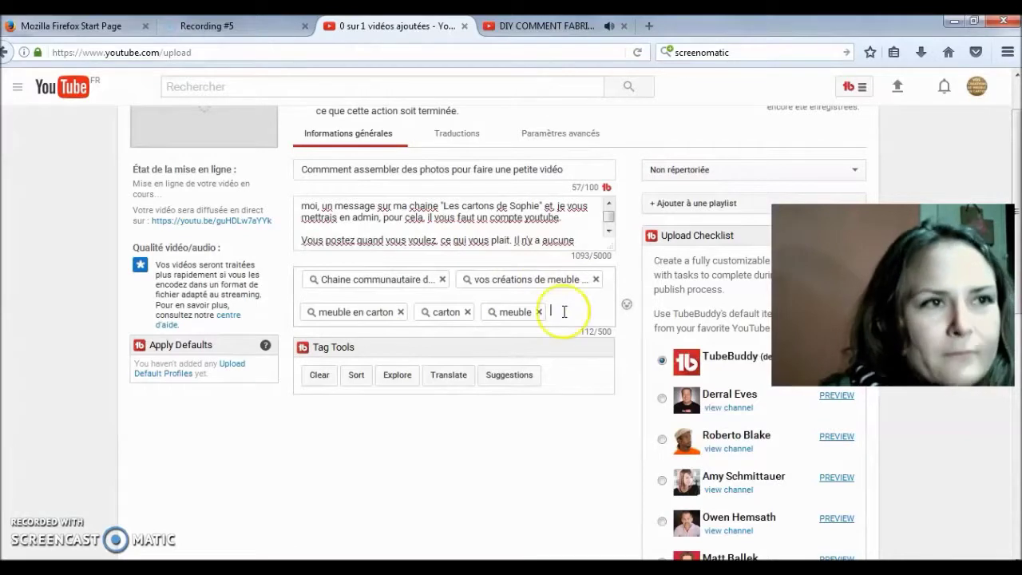
pyautogui.click(626, 26)
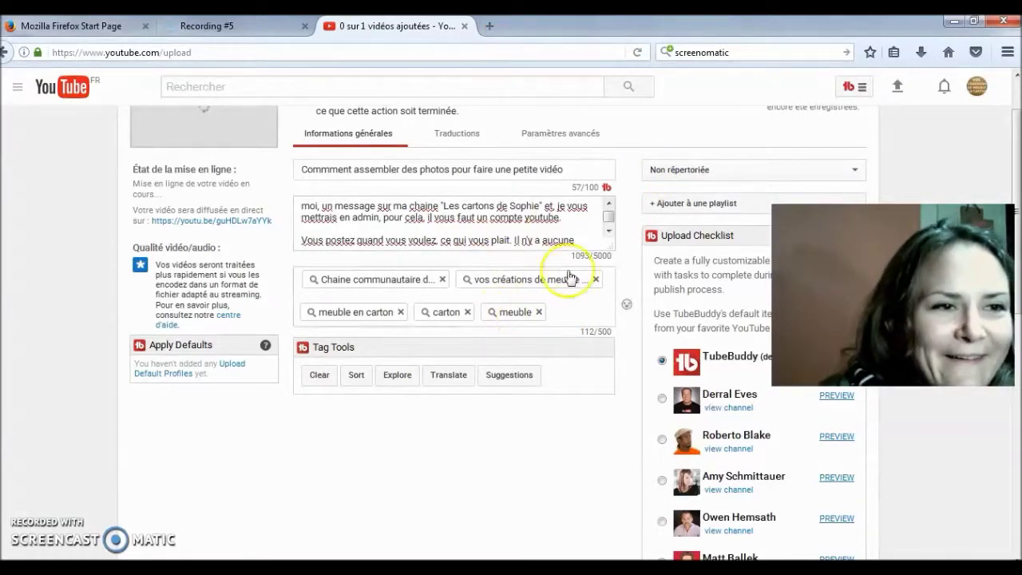
pyautogui.rightClick(566, 310)
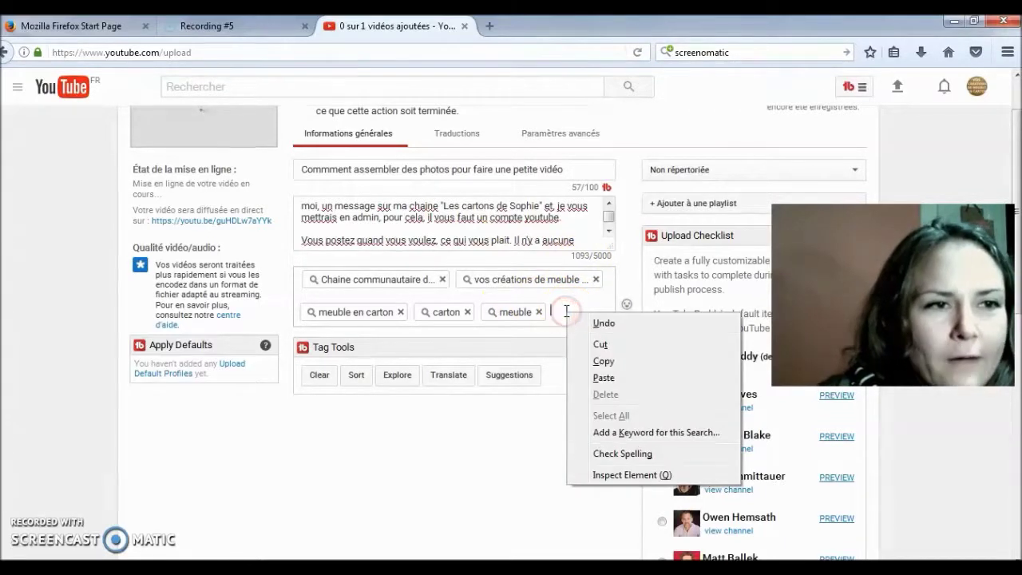
pyautogui.click(601, 377)
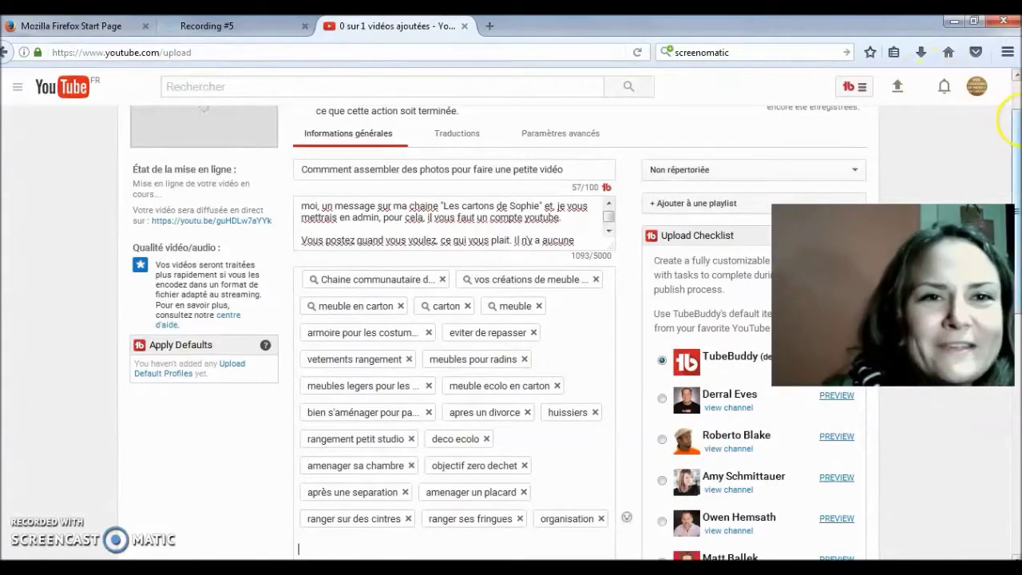
pyautogui.scroll(-4, 1016, 128)
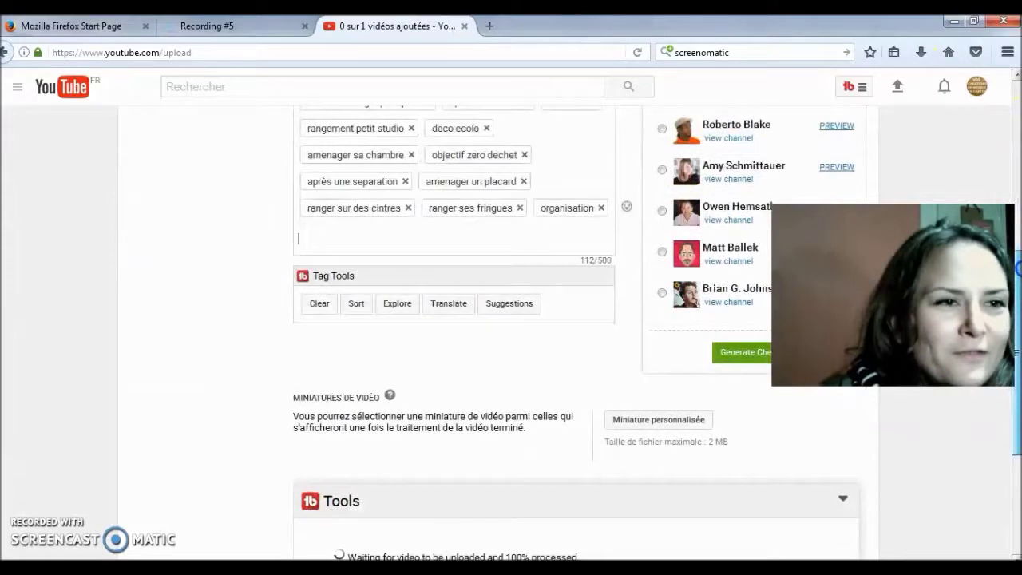
pyautogui.scroll(4, 1016, 124)
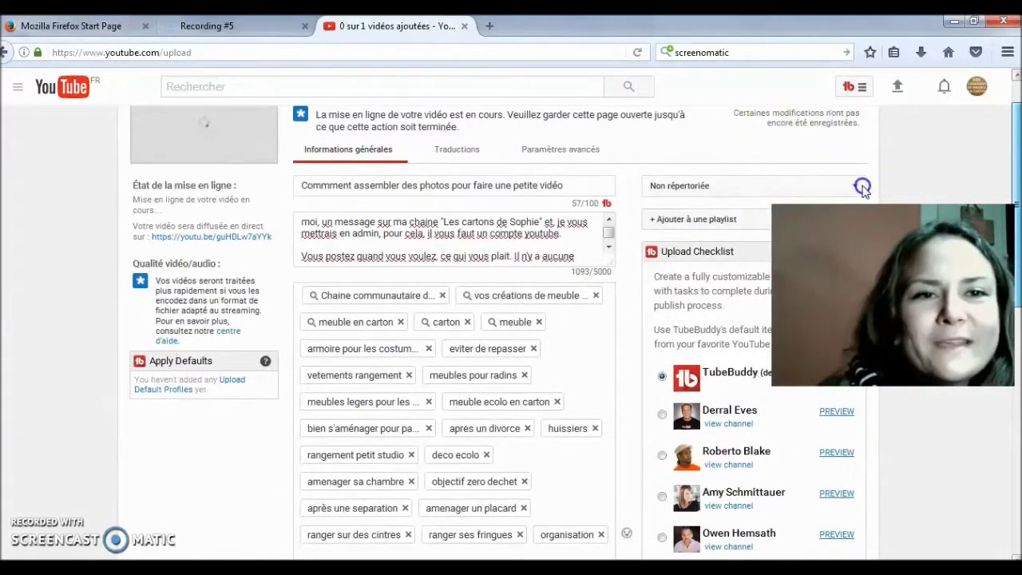
pyautogui.scroll(-5, 886, 186)
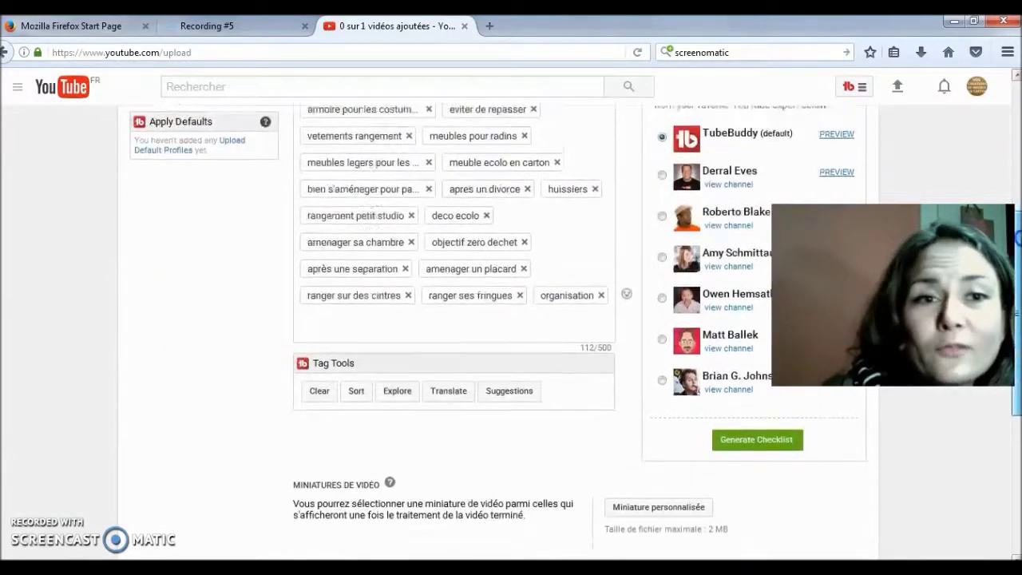
pyautogui.scroll(2, 574, 332)
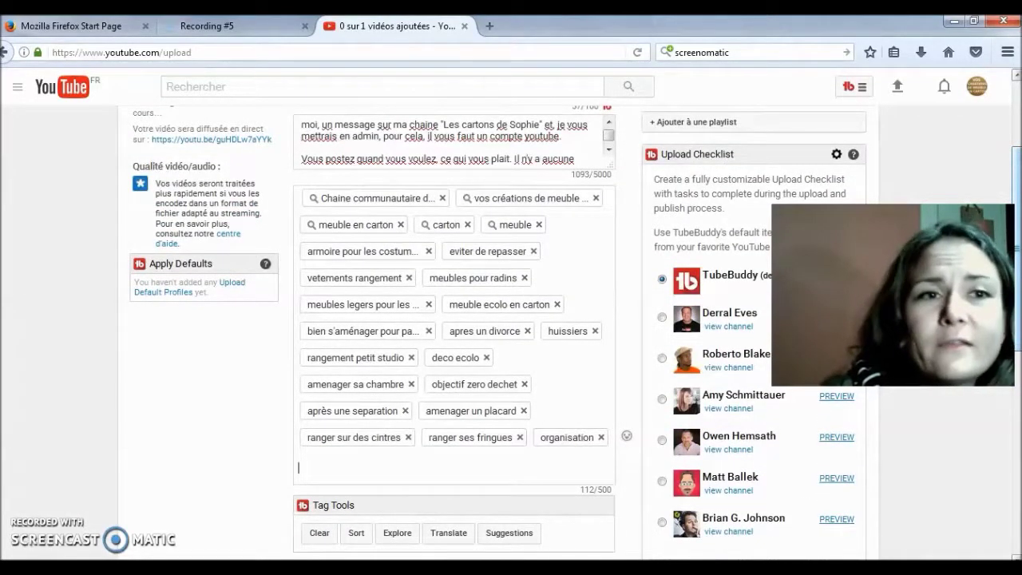
pyautogui.scroll(1, 575, 332)
pyautogui.scroll(-2, 575, 332)
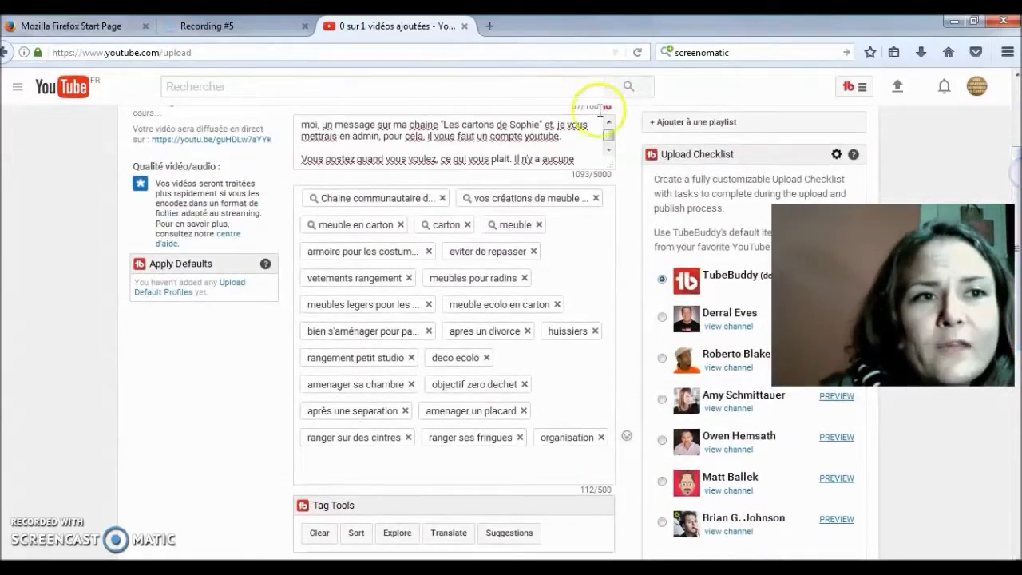
# - Create a public playlist named "meubles" and add the uploading video to it
pyautogui.click(669, 128)
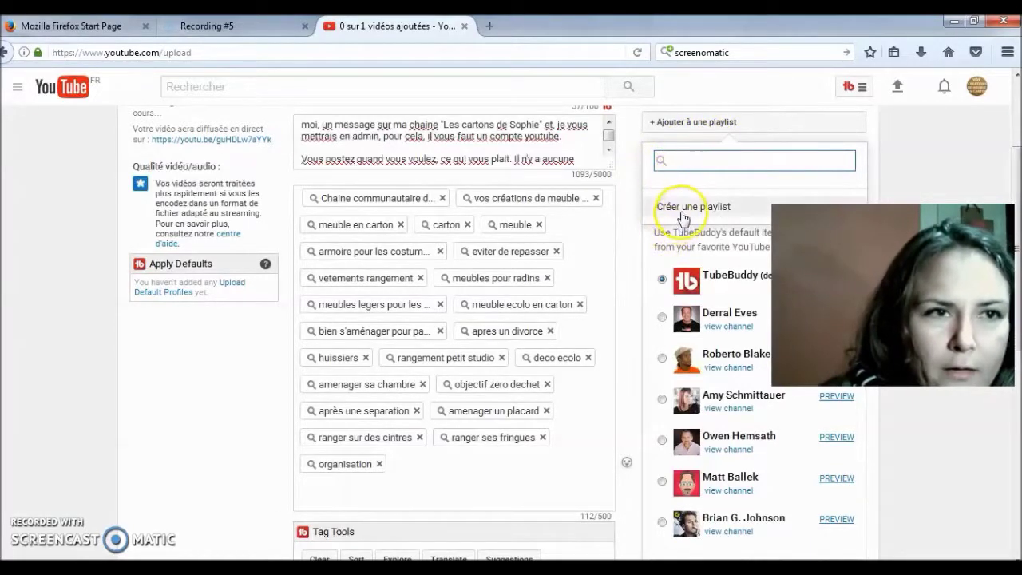
pyautogui.click(685, 210)
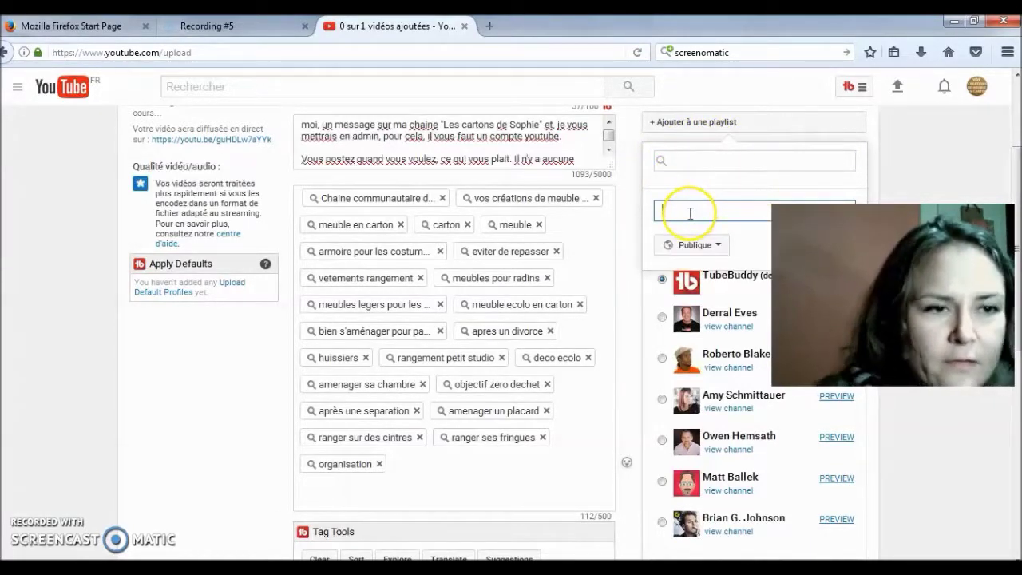
pyautogui.write('meuble')
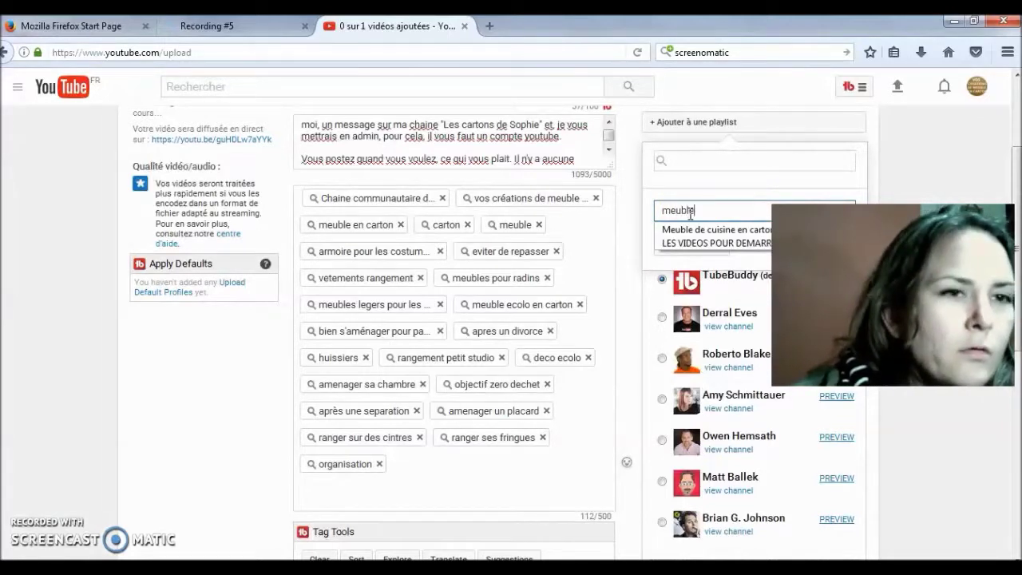
pyautogui.write('s')
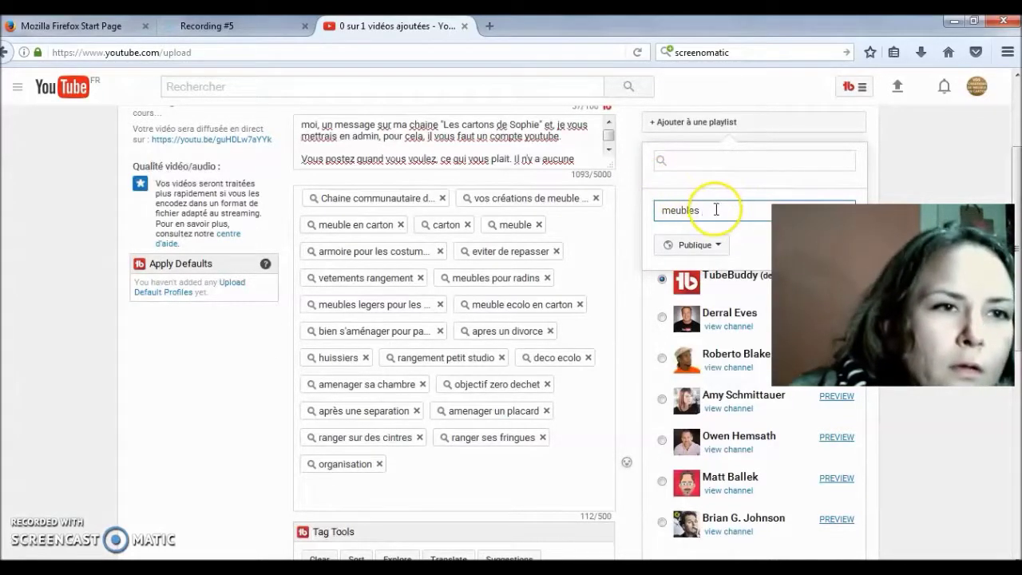
pyautogui.press('BackSpace')
pyautogui.press('BackSpace')
pyautogui.press('BackSpace')
pyautogui.press('BackSpace')
pyautogui.press('BackSpace')
pyautogui.press('BackSpace')
pyautogui.press('BackSpace')
pyautogui.press('BackSpace')
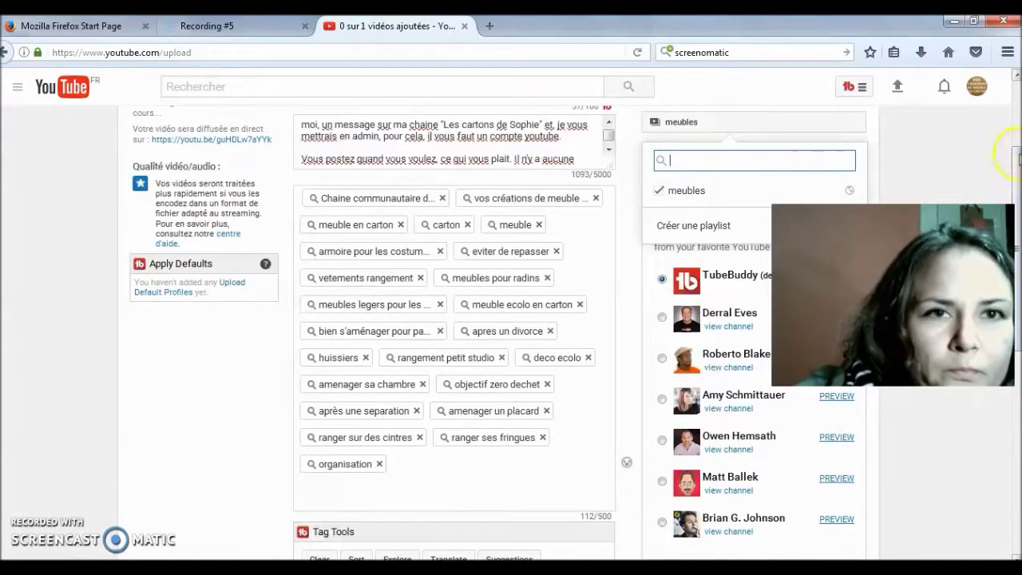
# - Open the edit page of "Comment faire des vidéos avec movie maker" from the channel dashboard and look through its information and settings
pyautogui.moveTo(1013, 176); pyautogui.dragTo(1018, 112)
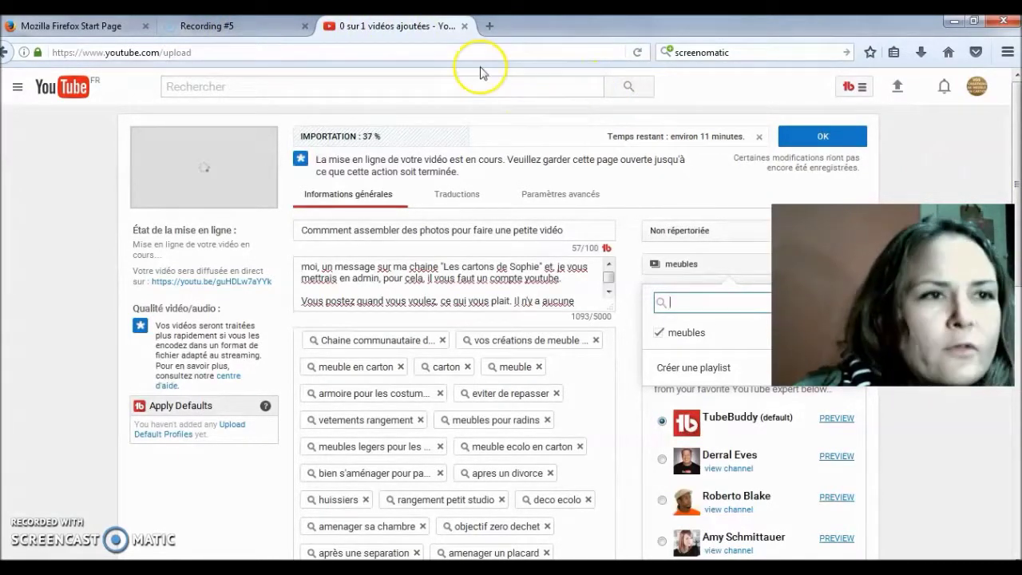
pyautogui.click(490, 25)
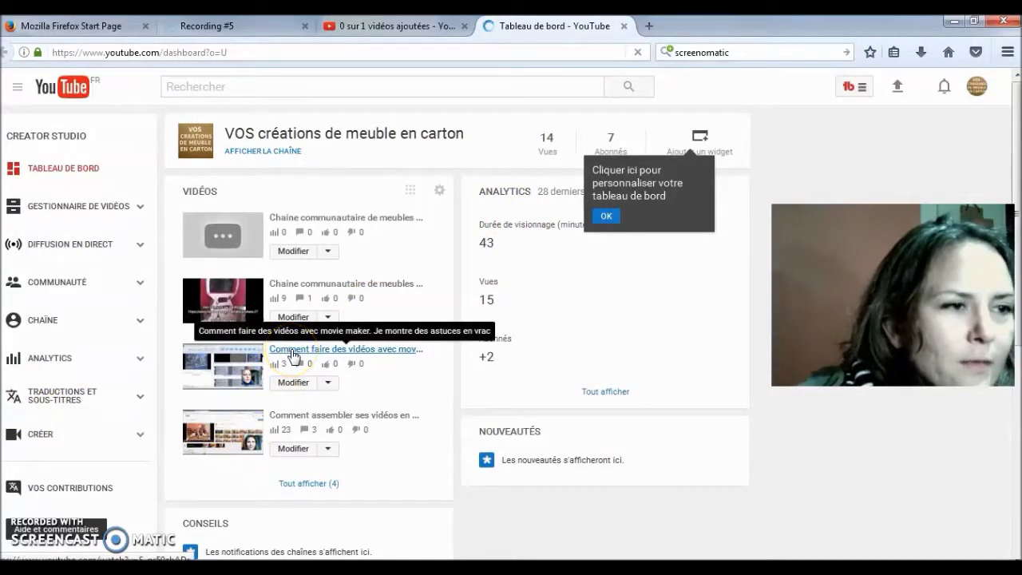
pyautogui.click(292, 356)
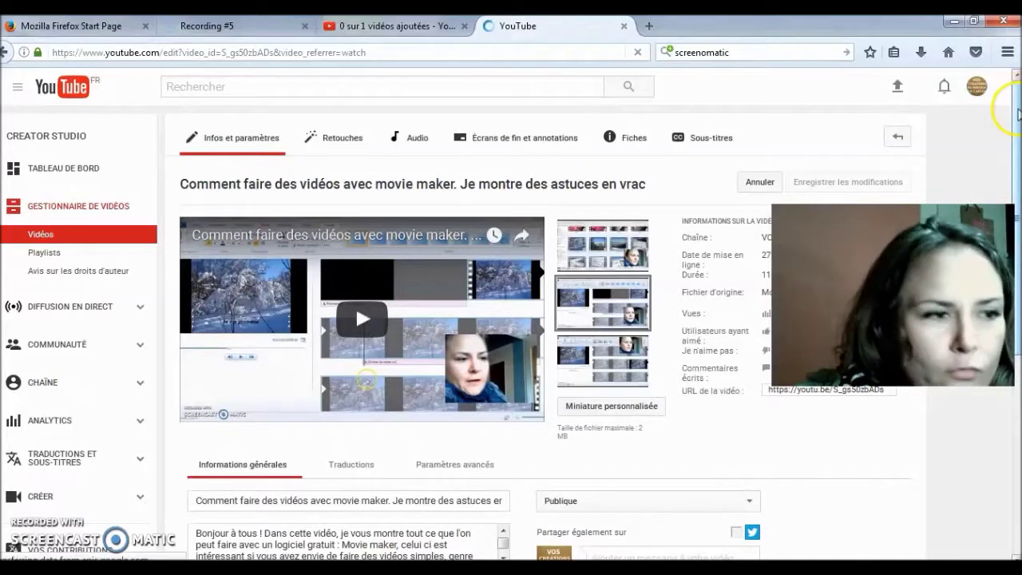
pyautogui.scroll(-5, 543, 319)
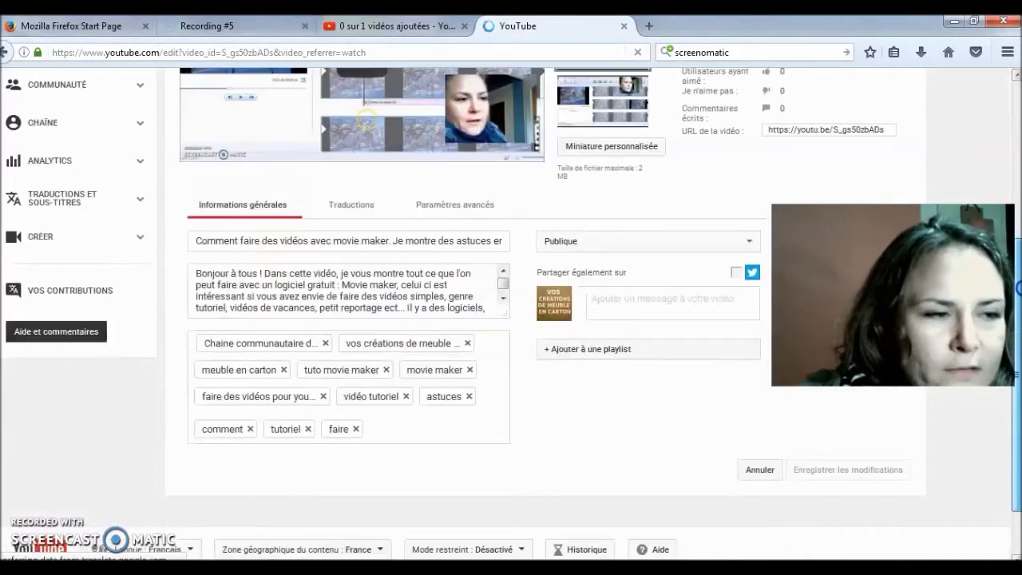
pyautogui.scroll(3, 543, 319)
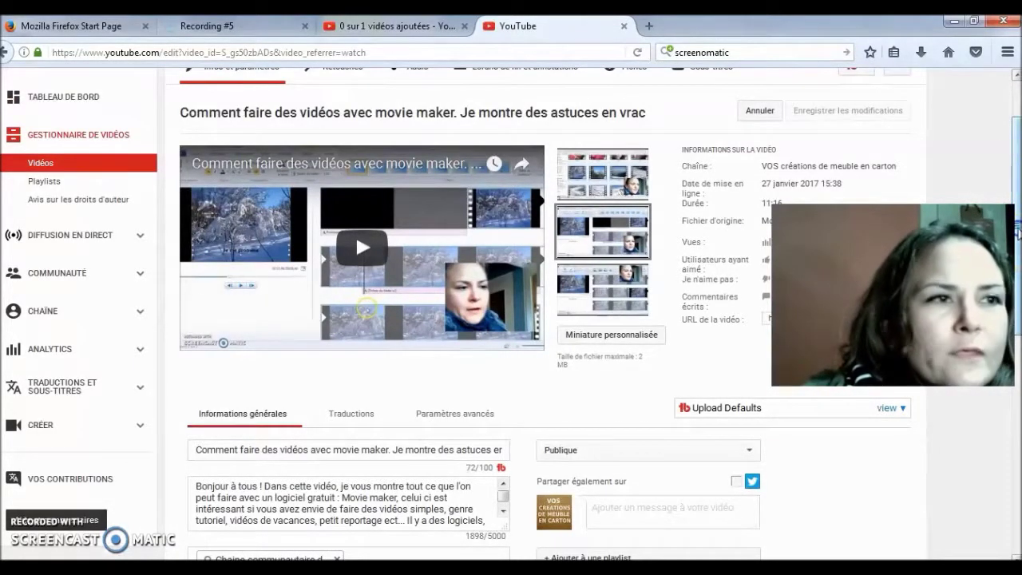
pyautogui.moveTo(1018, 246); pyautogui.dragTo(1018, 159)
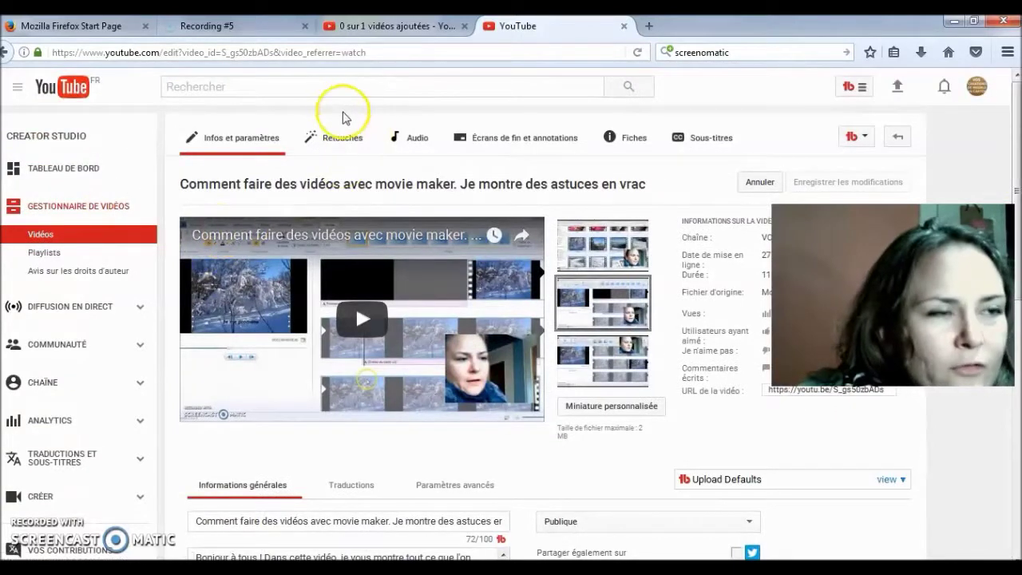
# - Open the Movie Maker video's enhancements (Retouches) and examine the available quick corrections
pyautogui.click(339, 139)
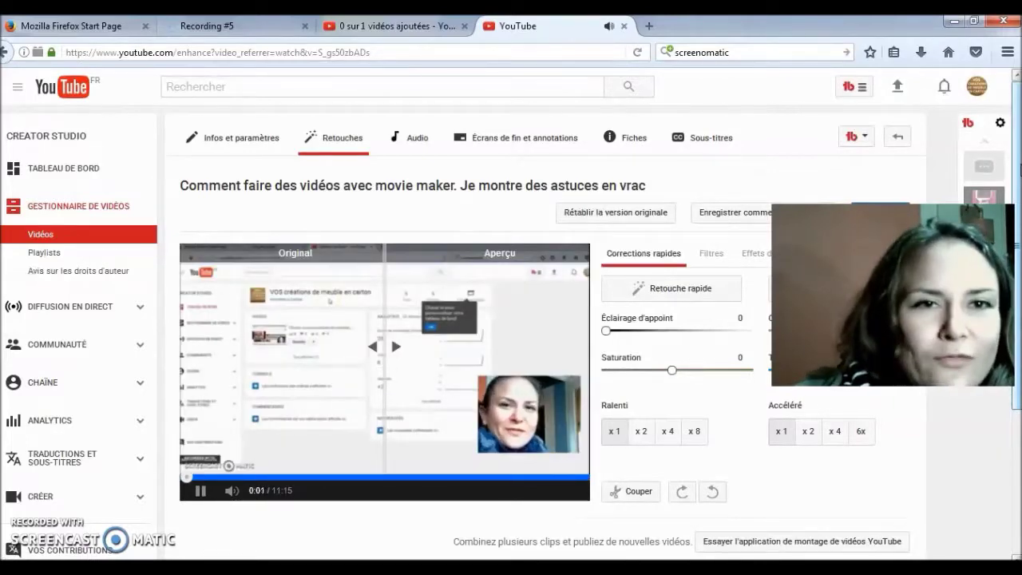
pyautogui.moveTo(1017, 151); pyautogui.dragTo(1018, 257)
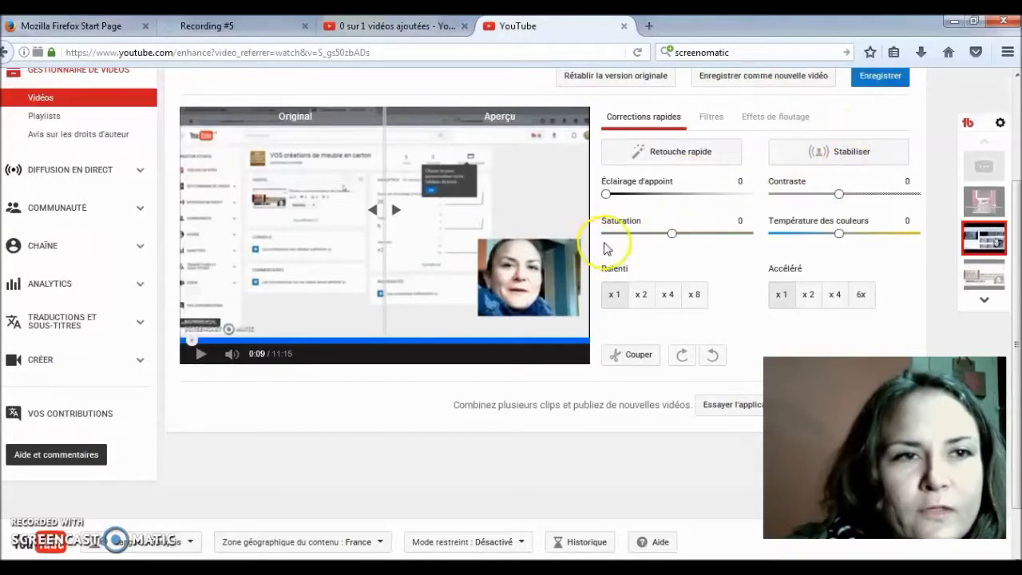
# - Set the Movie Maker video's fill light (Éclairage d'appoint) and contrast to +1 each and preview the result against the original
pyautogui.click(633, 195)
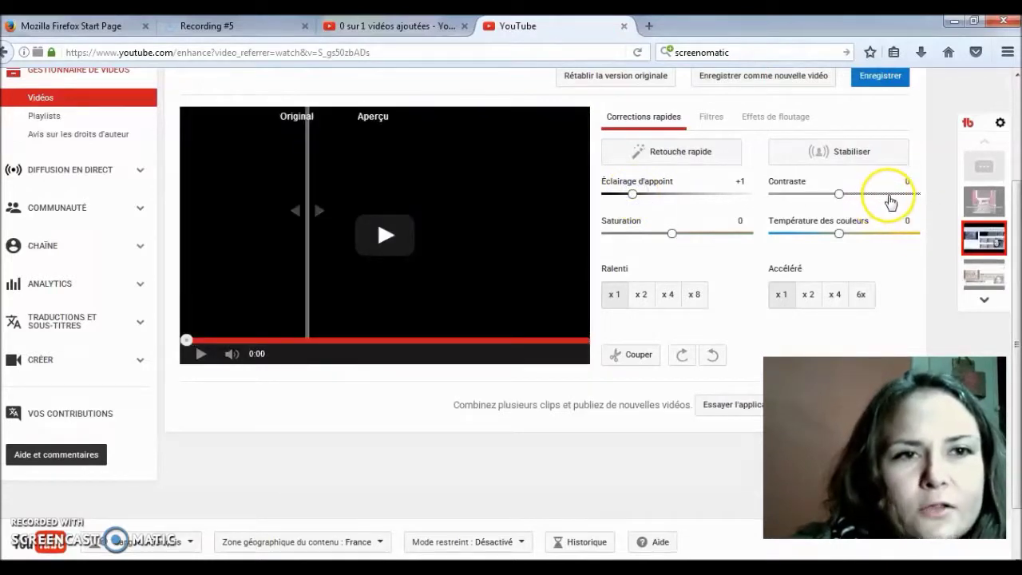
pyautogui.click(890, 198)
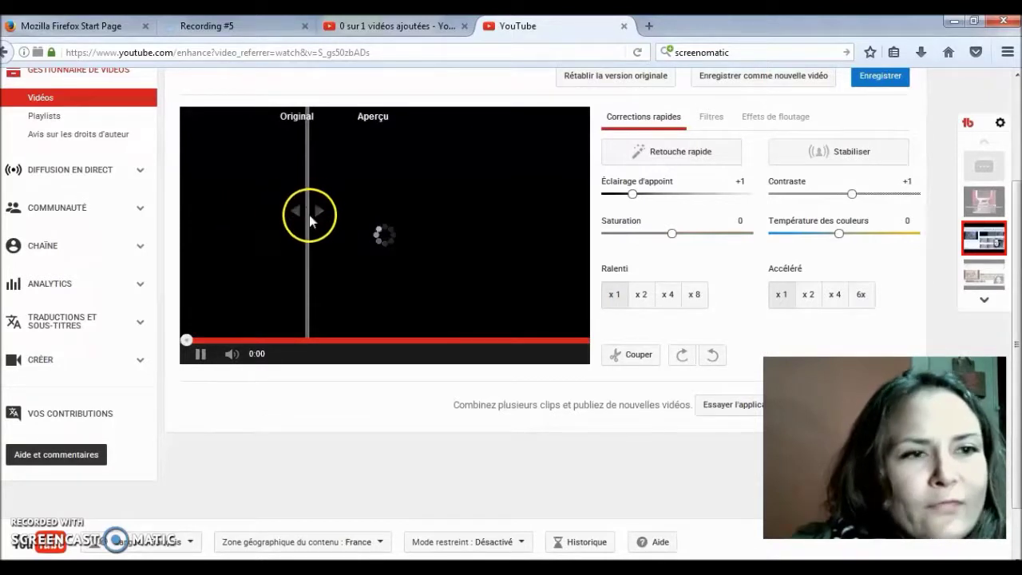
pyautogui.click(371, 206)
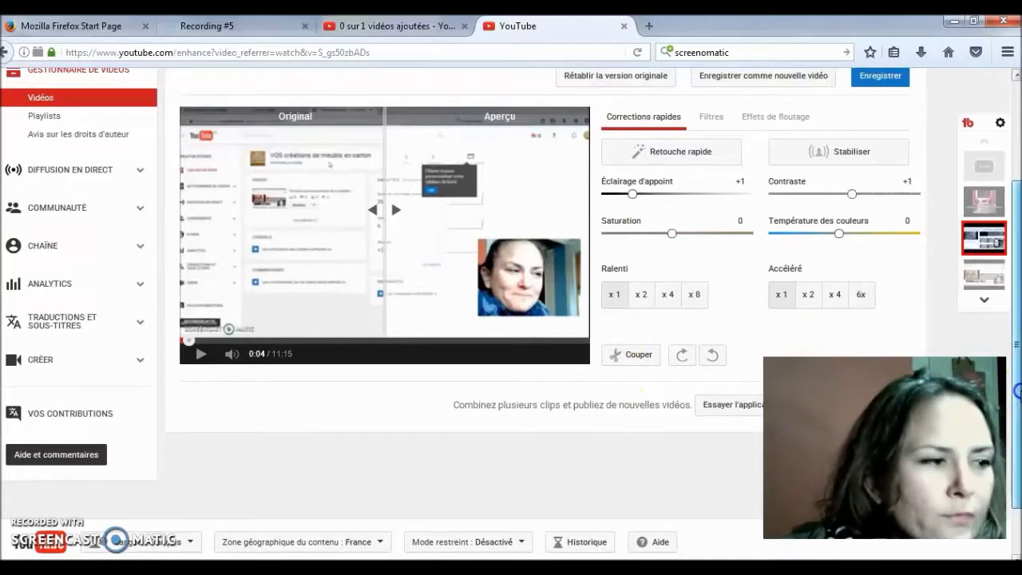
pyautogui.scroll(-2, 510, 320)
pyautogui.scroll(5, 511, 320)
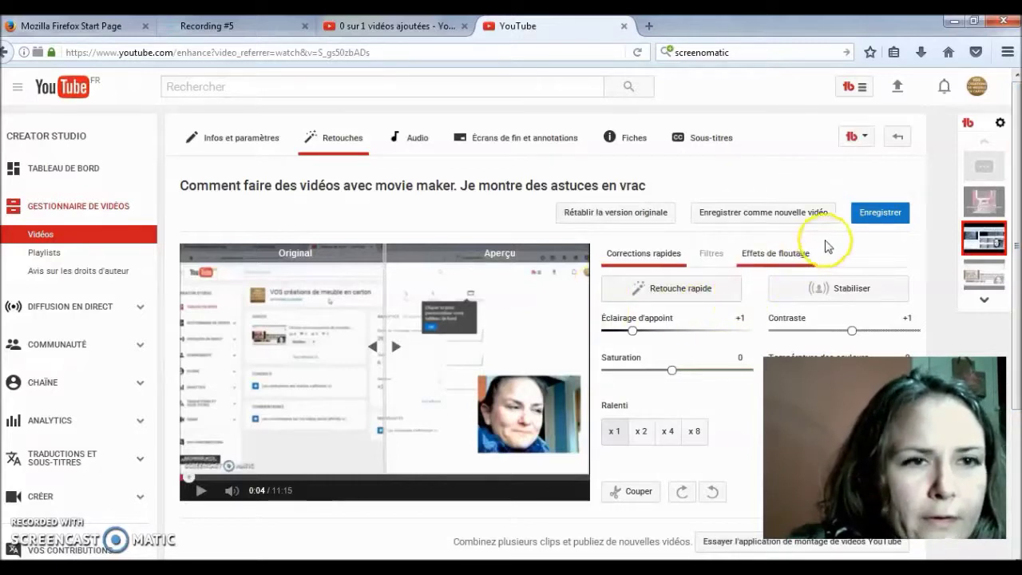
# - Save the quick corrections to the already published video, confirming the lengthy operation and staying on the page when asked about leaving
pyautogui.click(866, 228)
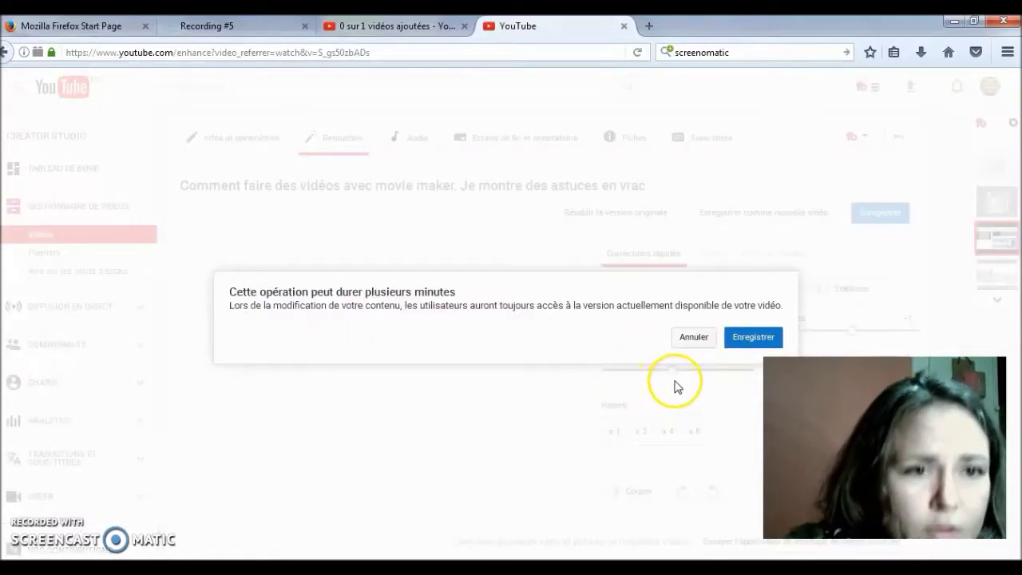
pyautogui.click(753, 339)
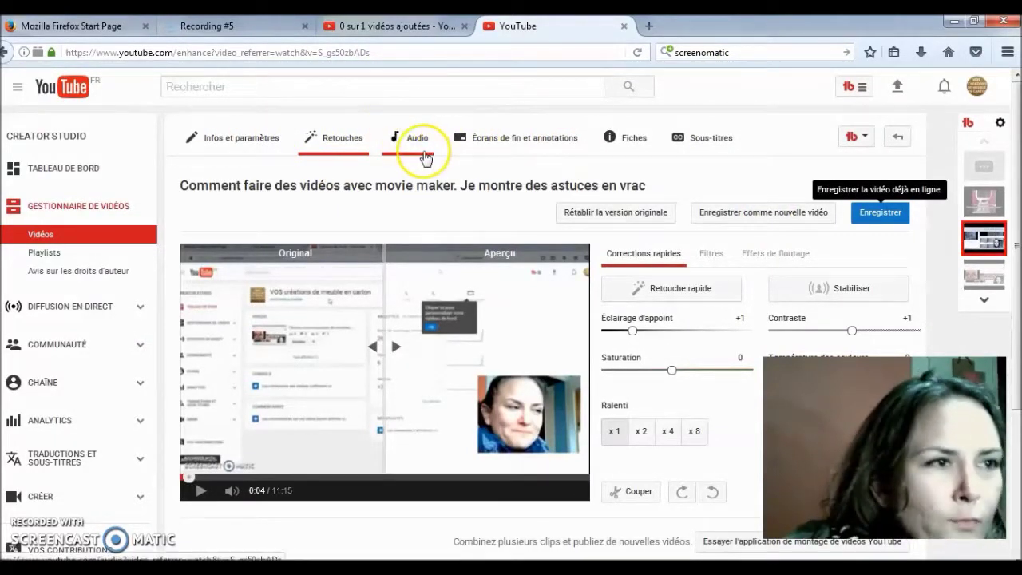
pyautogui.click(416, 149)
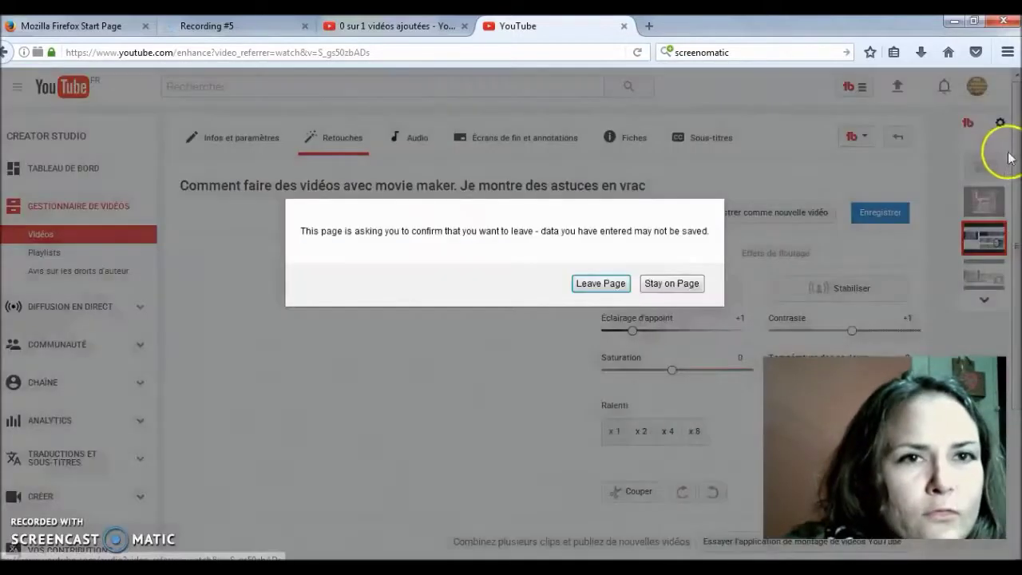
pyautogui.click(649, 293)
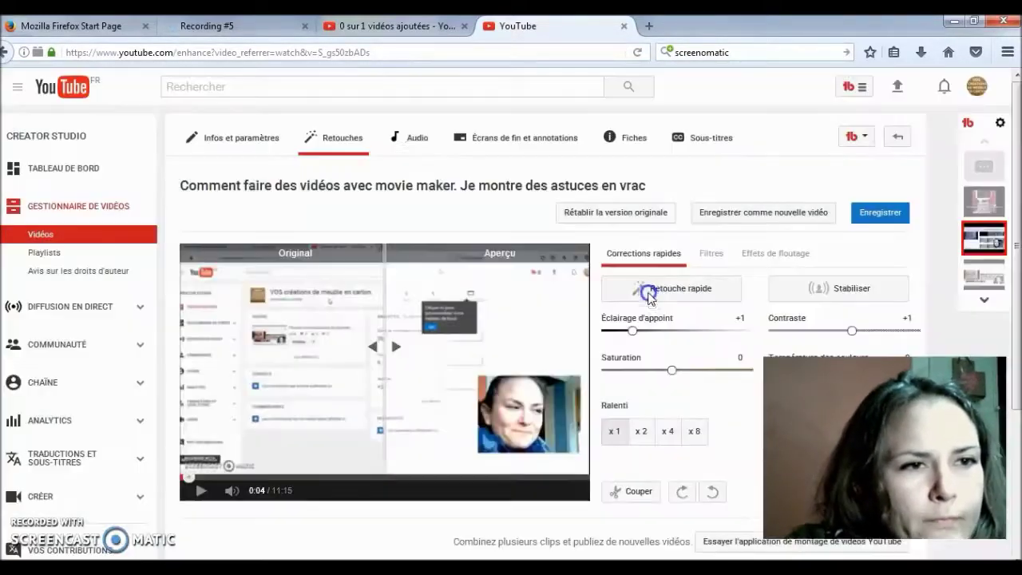
pyautogui.click(880, 227)
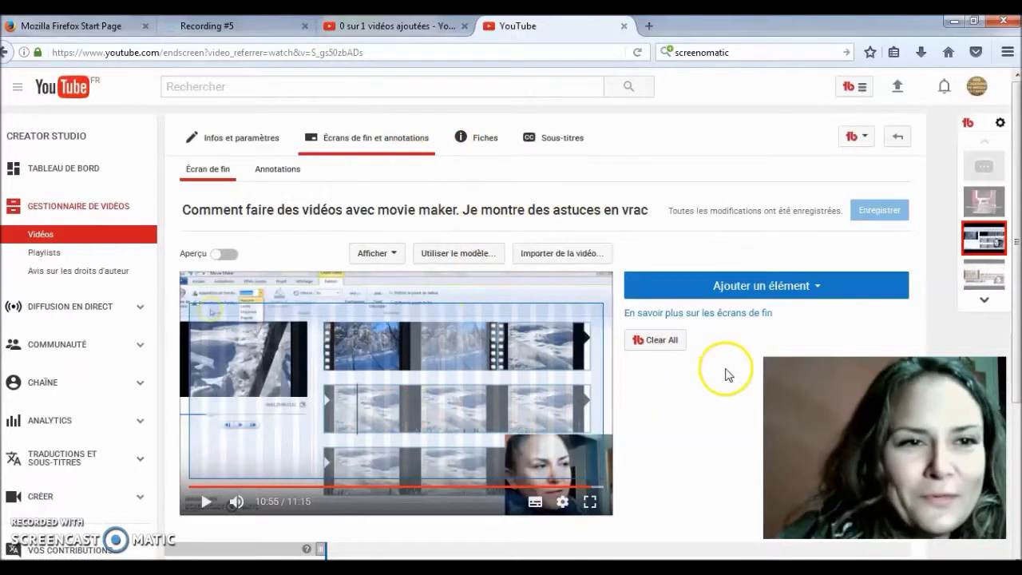
# - On the video's end screen page, open the choice of elements to add and look through the available types
pyautogui.click(813, 292)
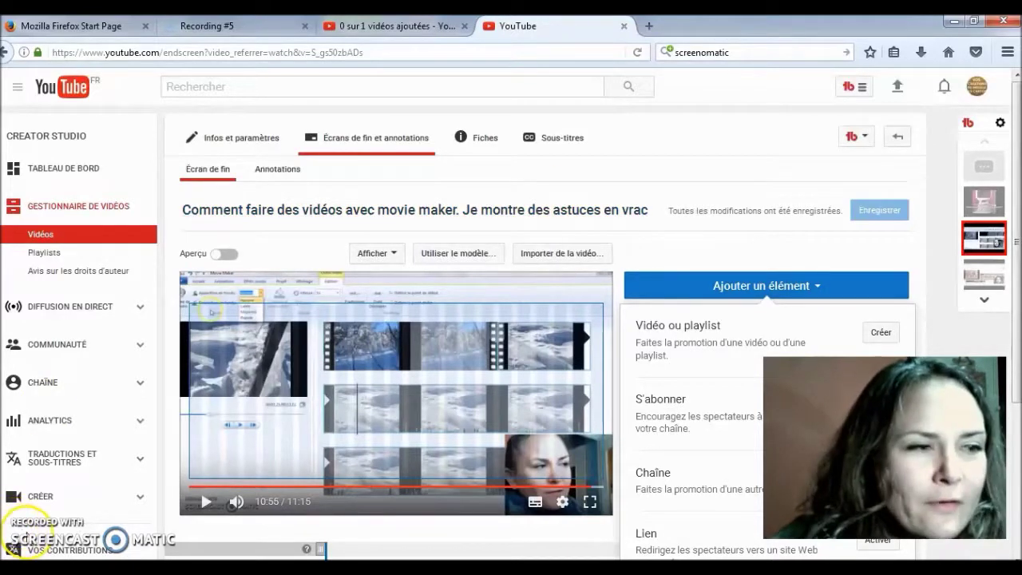
pyautogui.scroll(-4, 12, 551)
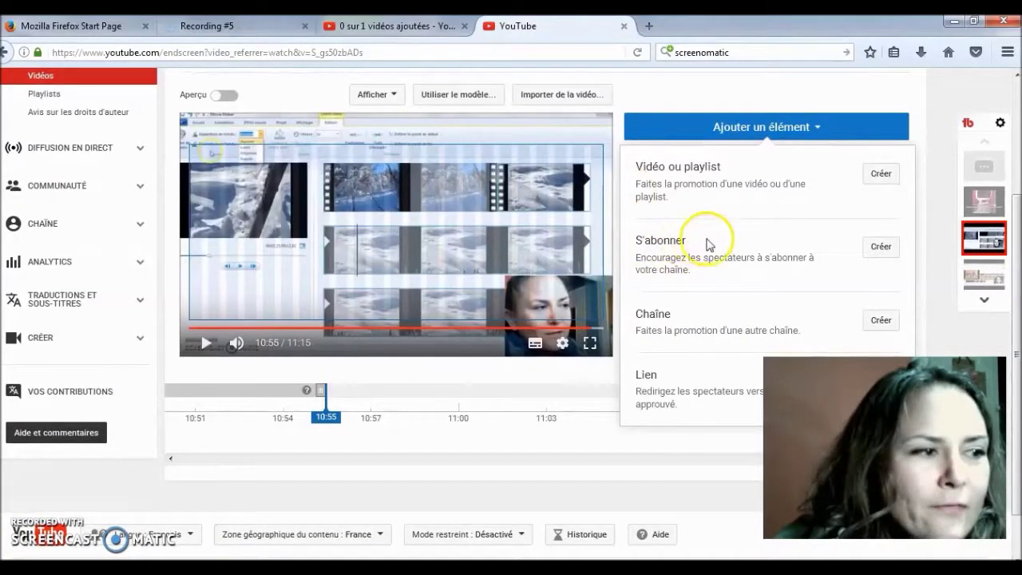